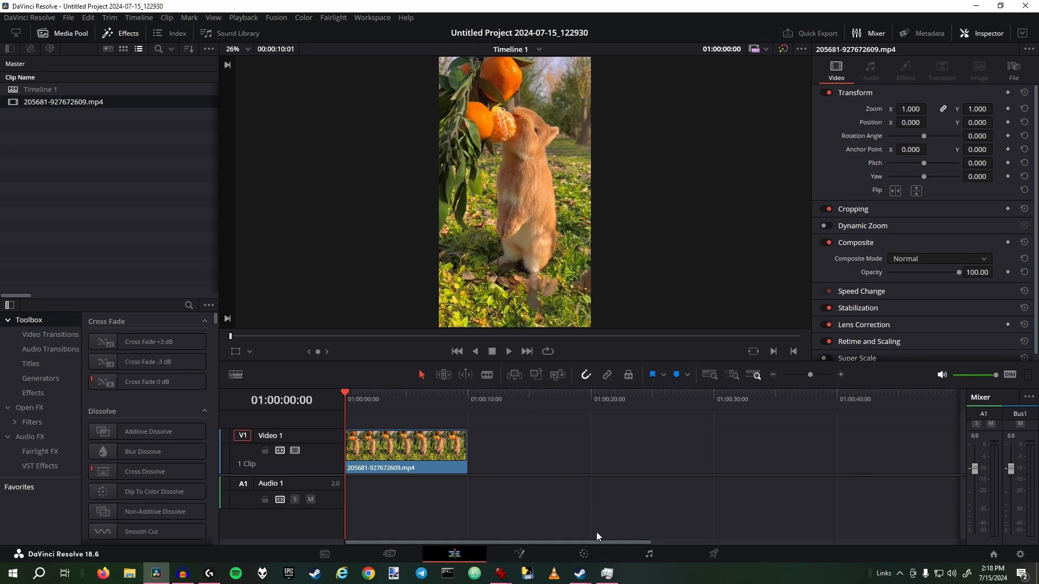
# Visit the Color page and turn the timeline clip 205681-927672609.mp4 into a compound clip
pyautogui.click(584, 553)
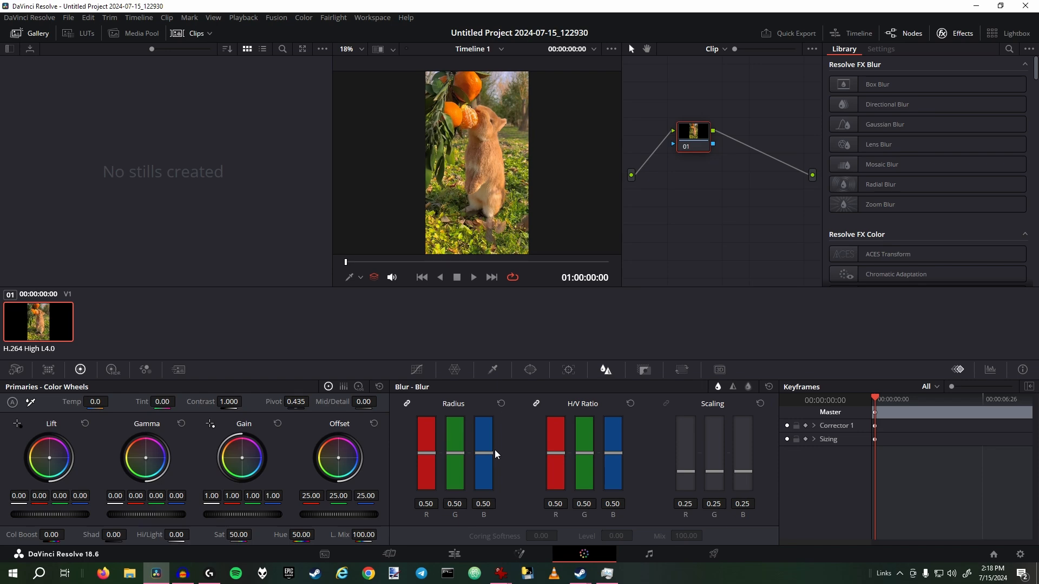
pyautogui.click(457, 553)
pyautogui.rightClick(416, 467)
pyautogui.click(455, 129)
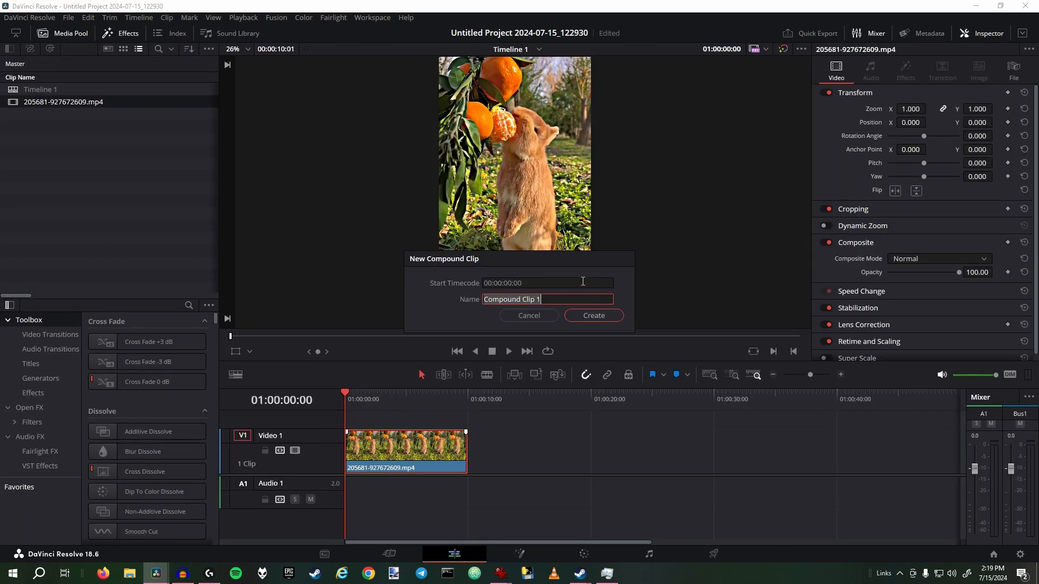
pyautogui.click(595, 316)
# Open the compound clip in Fusion and add a Saver node between MediaIn1 and MediaOut1
pyautogui.rightClick(401, 440)
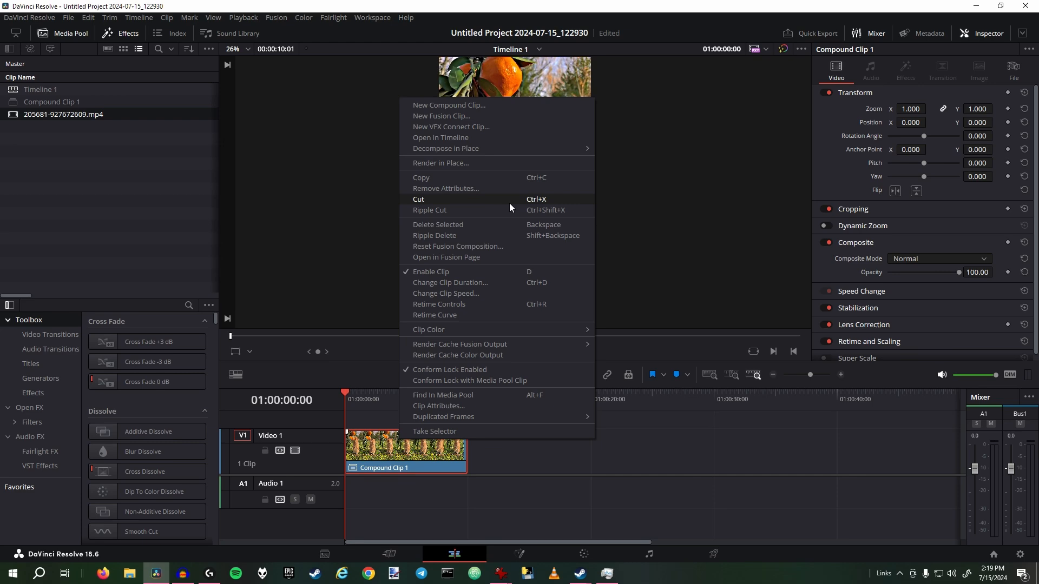
pyautogui.click(480, 257)
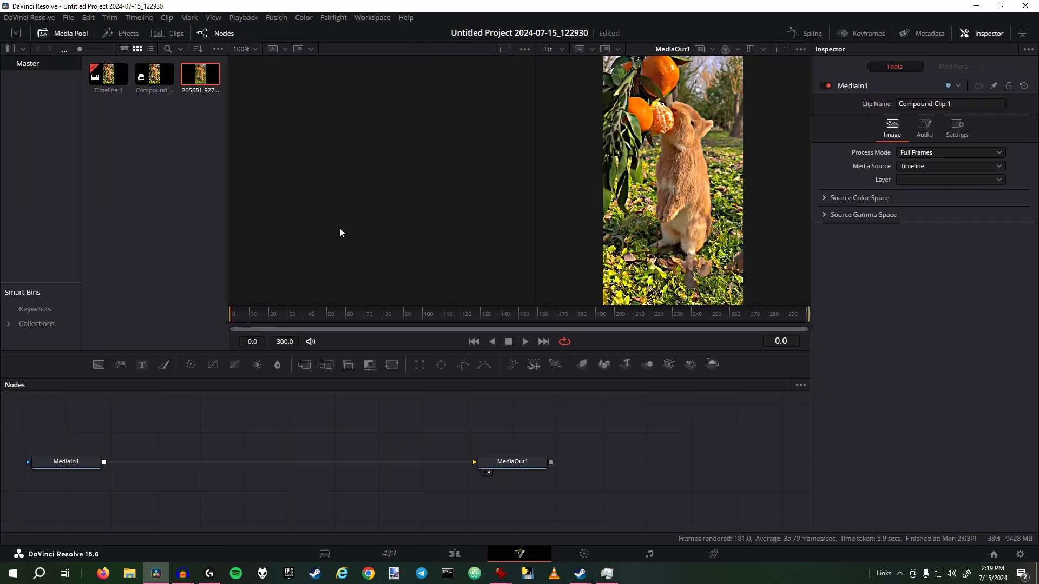
pyautogui.rightClick(288, 462)
pyautogui.moveTo(322, 279)
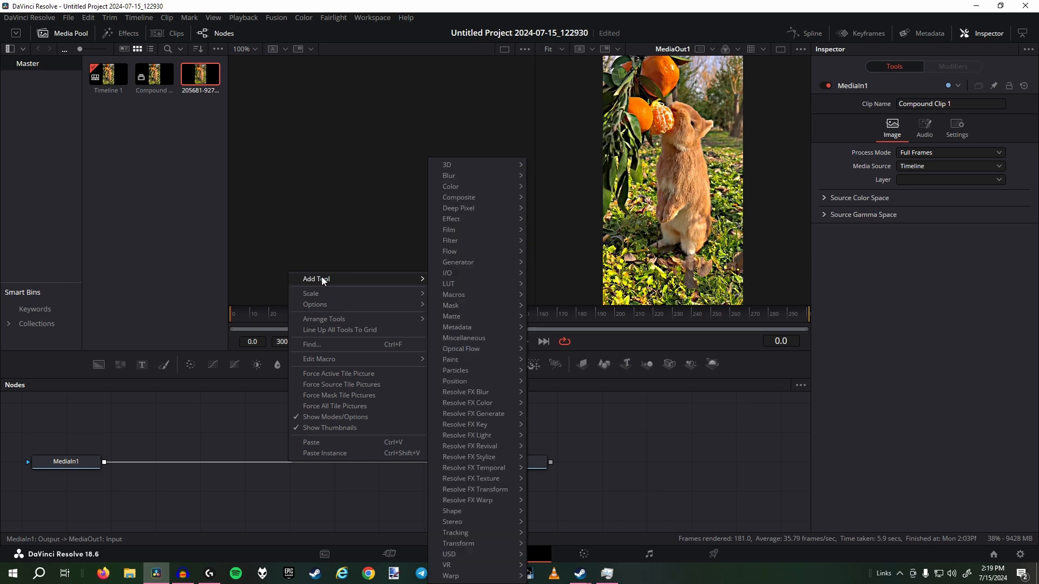
pyautogui.moveTo(467, 274)
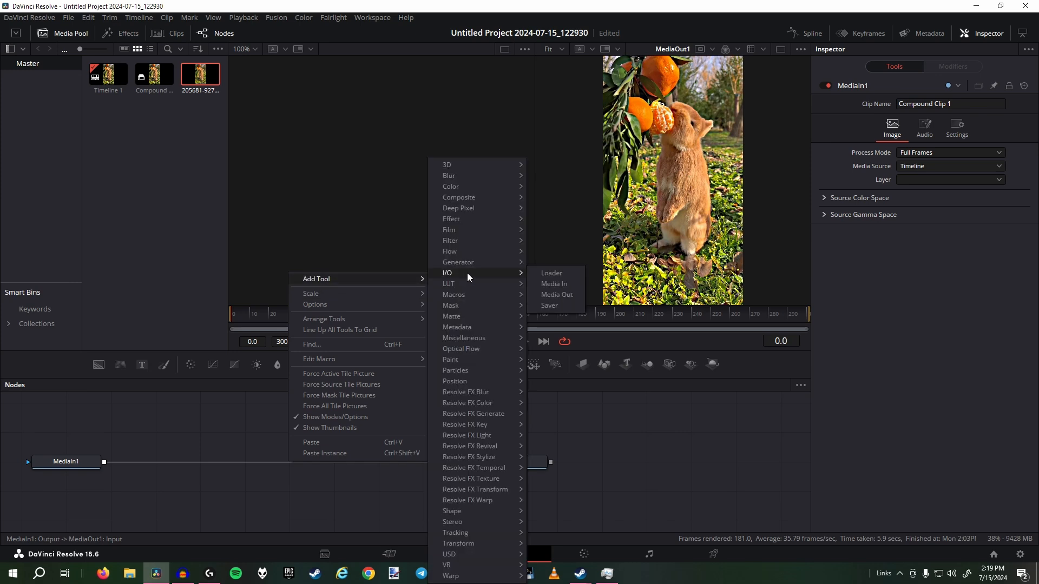
pyautogui.click(553, 305)
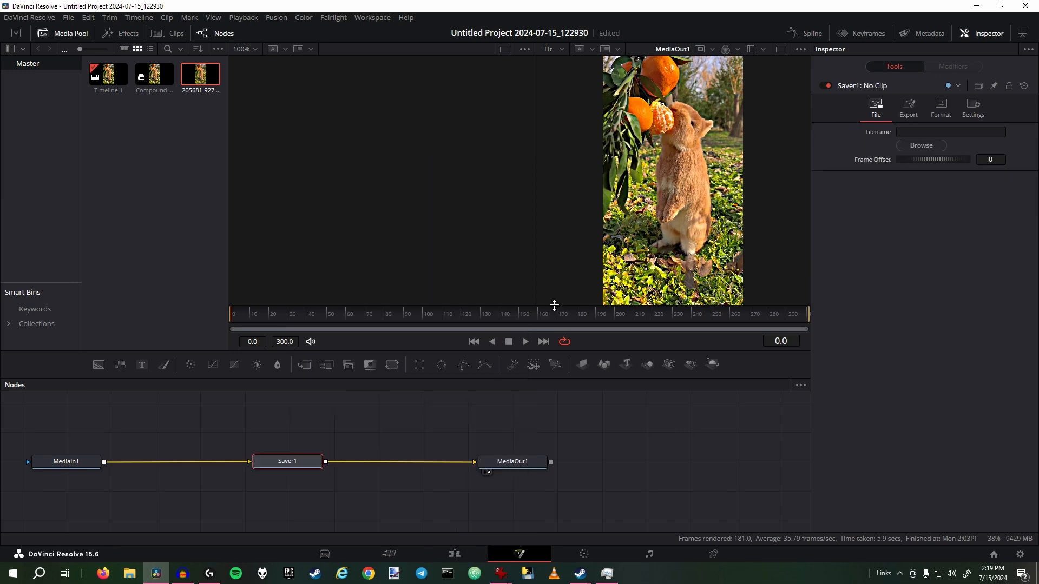
# Set the Saver's output file to bunny.bmp in the bmps folder and review its format and general settings
pyautogui.click(914, 145)
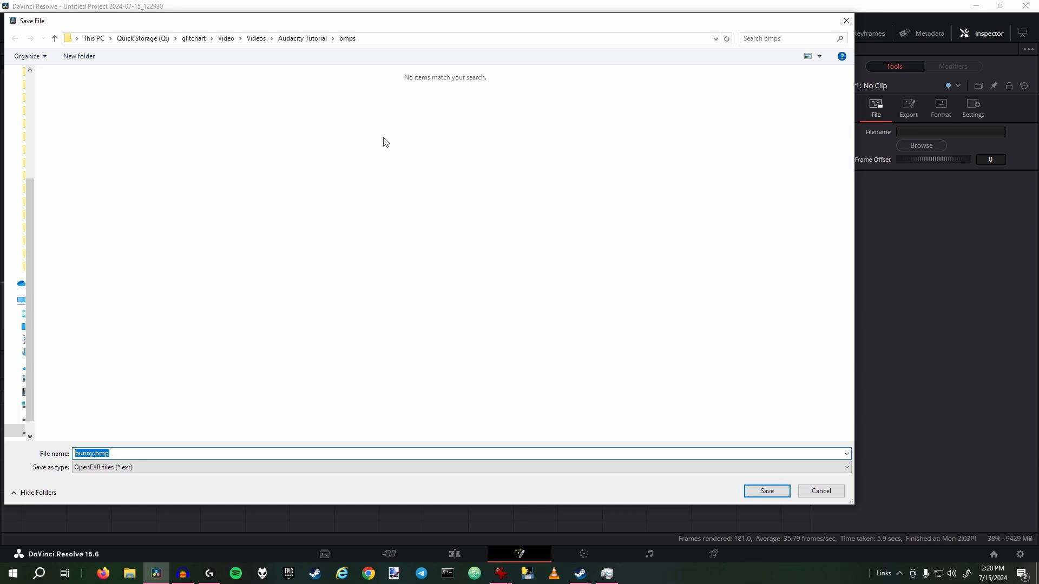
pyautogui.click(151, 450)
pyautogui.click(758, 492)
pyautogui.click(940, 111)
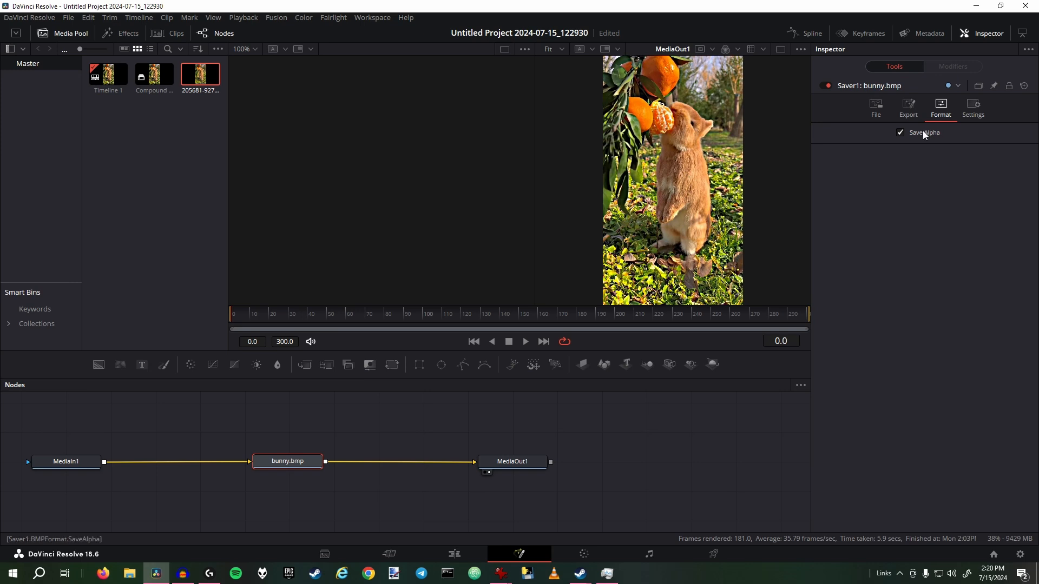
pyautogui.click(972, 106)
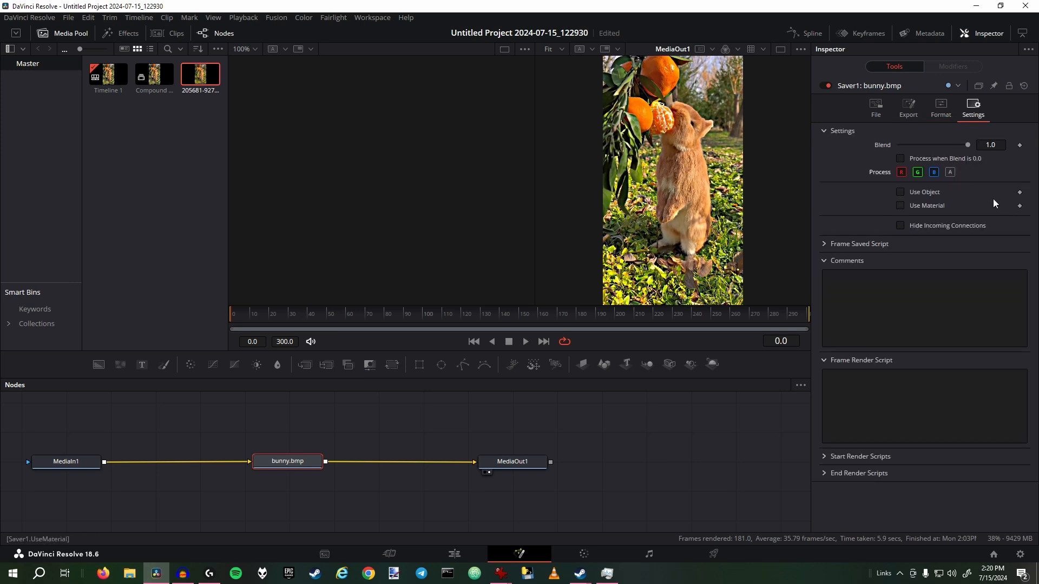
# Check the Timeline Proxy Resolution options and render all Savers in the composition
pyautogui.click(244, 17)
pyautogui.moveTo(263, 59)
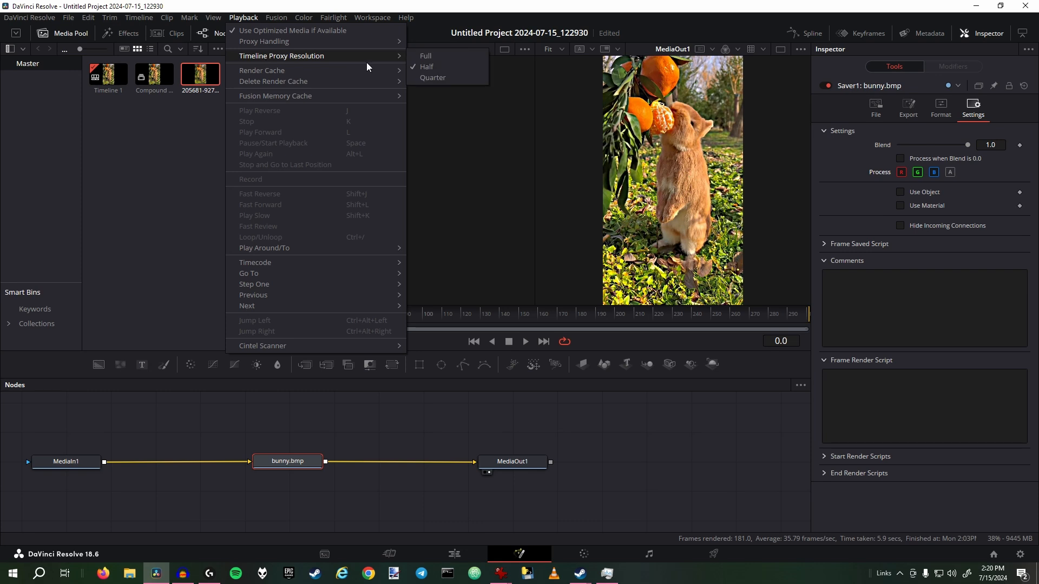
pyautogui.click(461, 9)
pyautogui.click(243, 18)
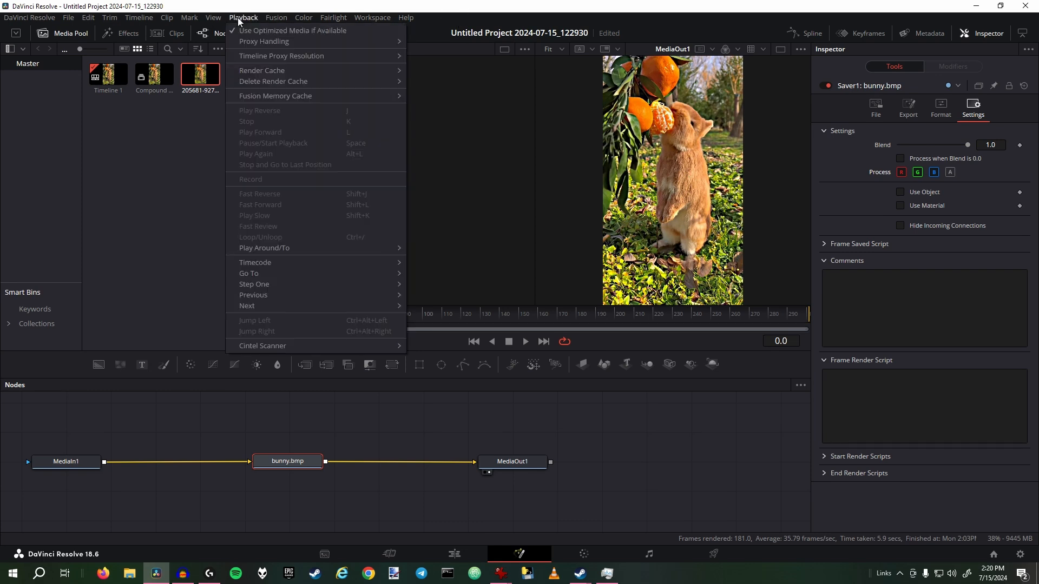
pyautogui.moveTo(288, 58)
pyautogui.moveTo(387, 41)
pyautogui.moveTo(277, 17)
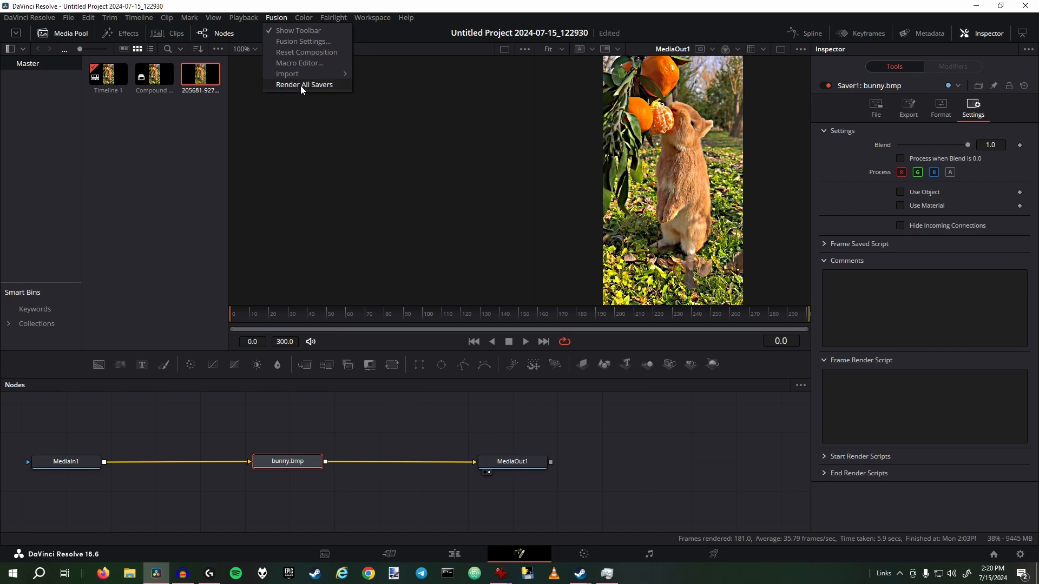
pyautogui.click(300, 85)
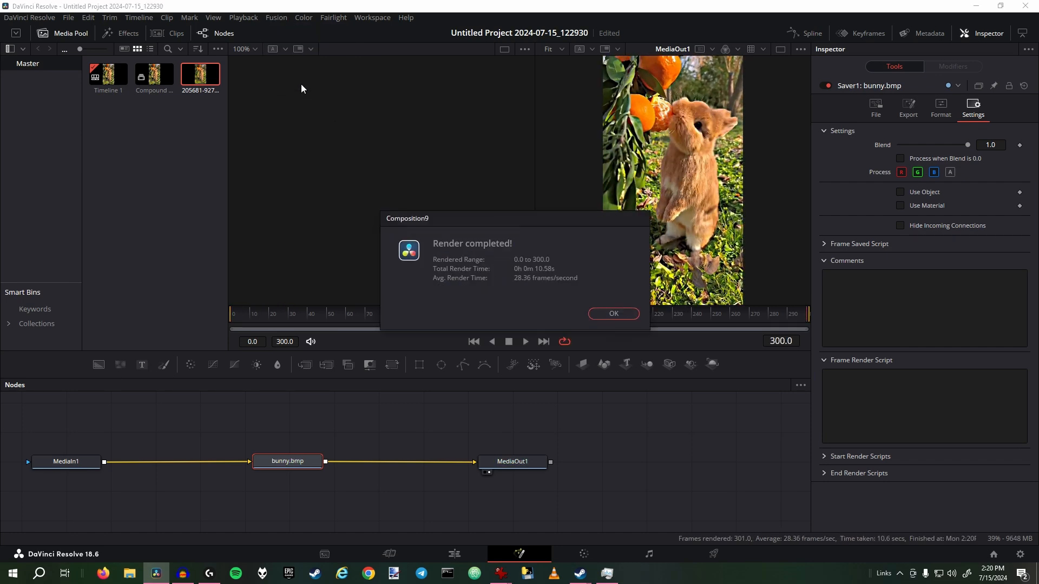
pyautogui.click(612, 314)
# Cut the bunny.bmp Saver node, paste it back between MediaIn1 and MediaOut1, and render all Savers again
pyautogui.moveTo(352, 427); pyautogui.dragTo(246, 496)
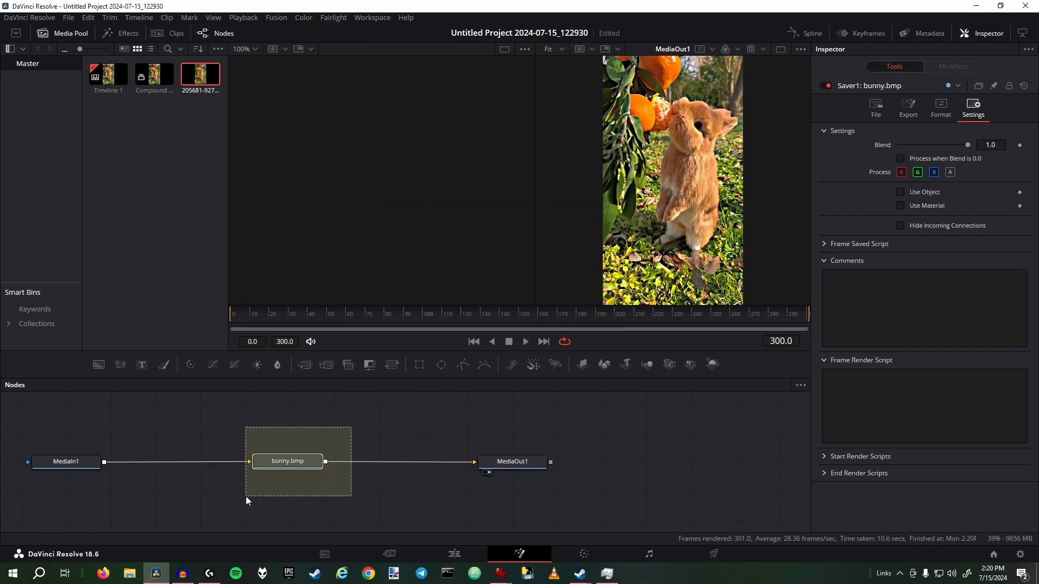
pyautogui.hotkey('ctrl', 'x')
pyautogui.hotkey('ctrl', 'v')
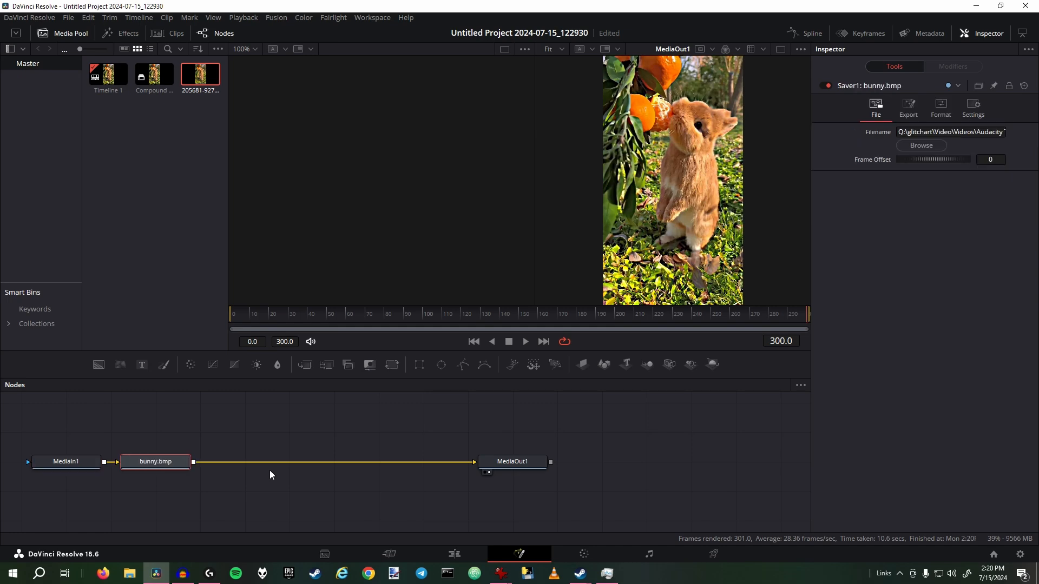
pyautogui.click(281, 17)
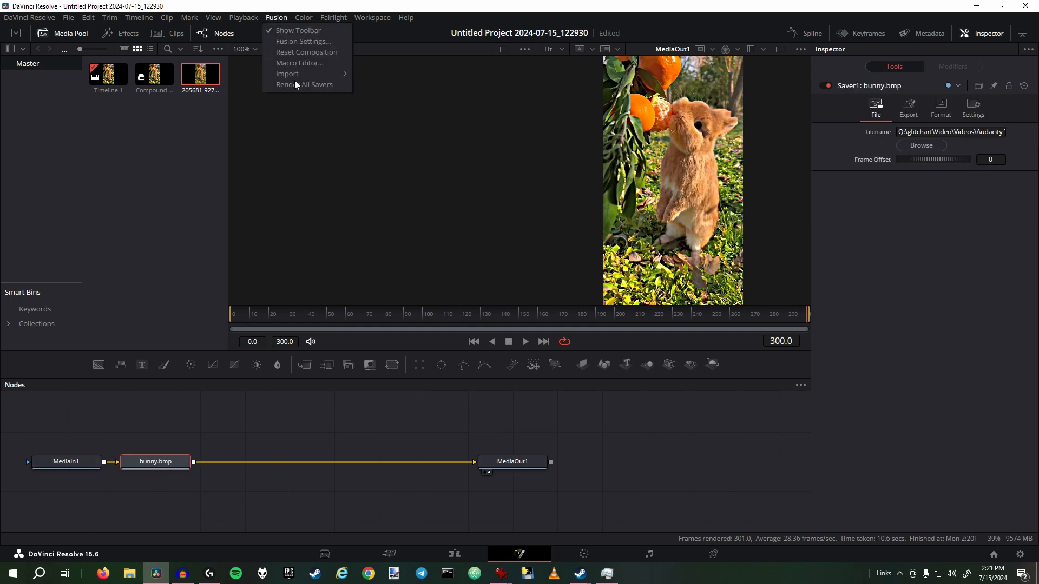
pyautogui.click(294, 80)
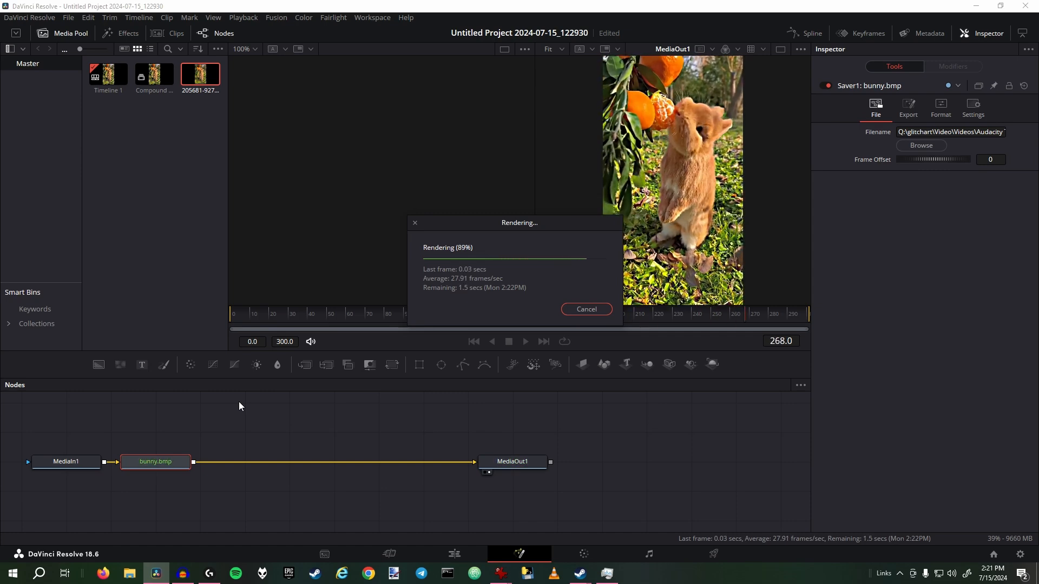
pyautogui.click(617, 313)
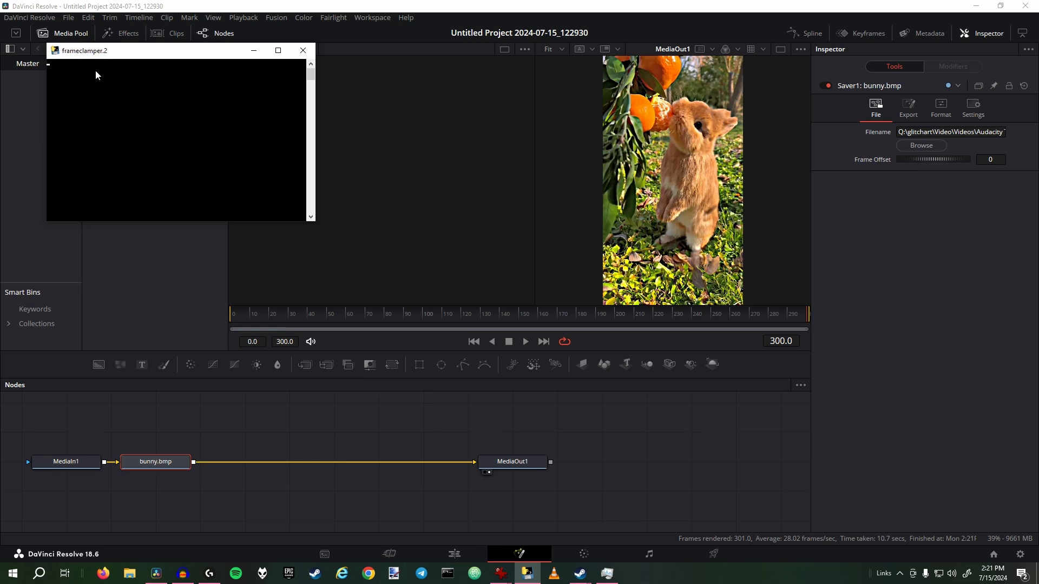
# Process the frames in frameclamper.2 with both input and output folders set to Q:\glitchart\Video\Videos\Audacity Tutorial\bmps, and close the tool
pyautogui.moveTo(104, 56); pyautogui.dragTo(137, 103)
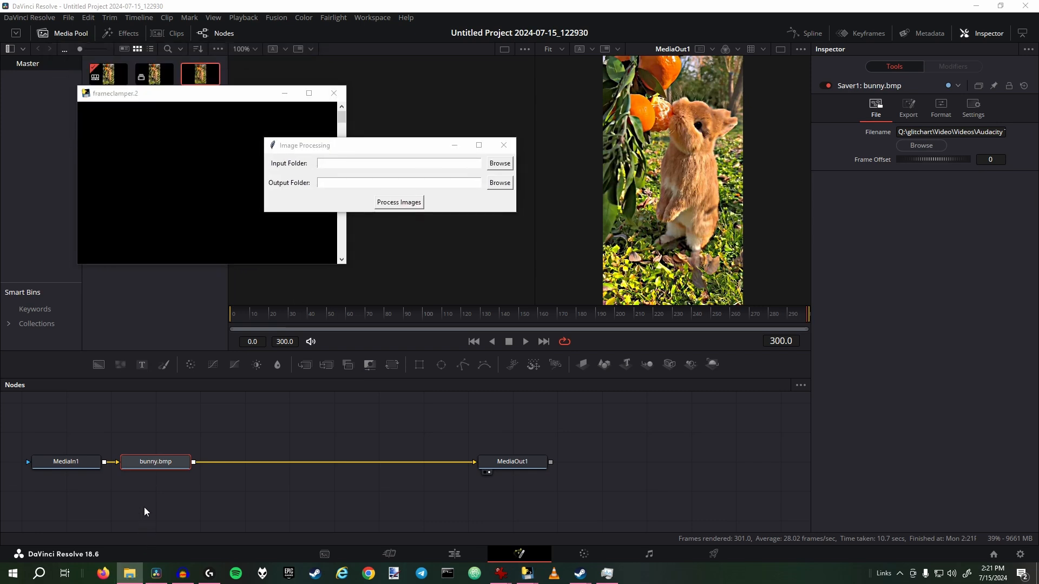
pyautogui.click(383, 165)
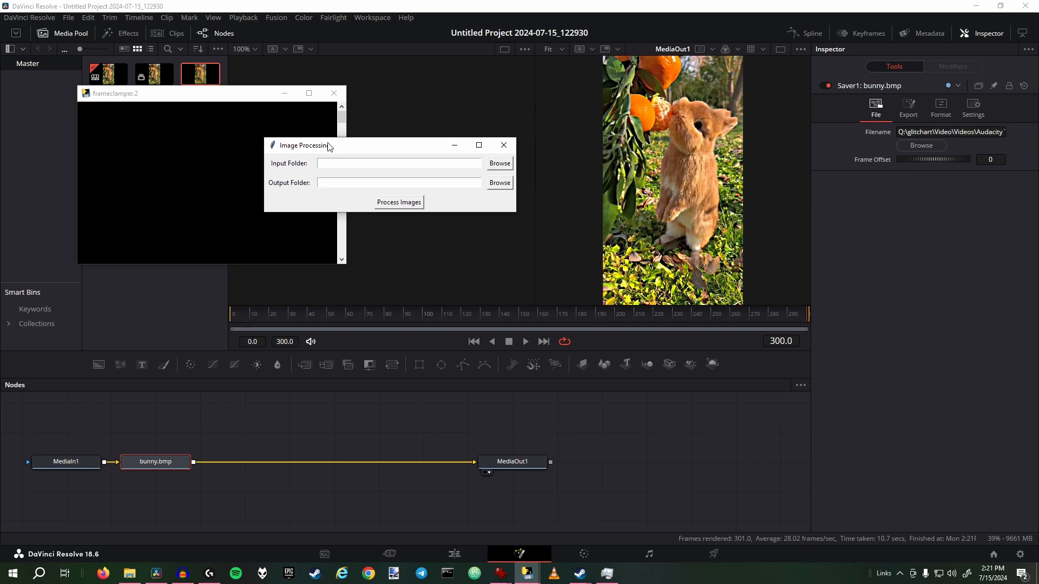
pyautogui.hotkey('ctrl', 'v')
pyautogui.click(362, 183)
pyautogui.hotkey('ctrl', 'v')
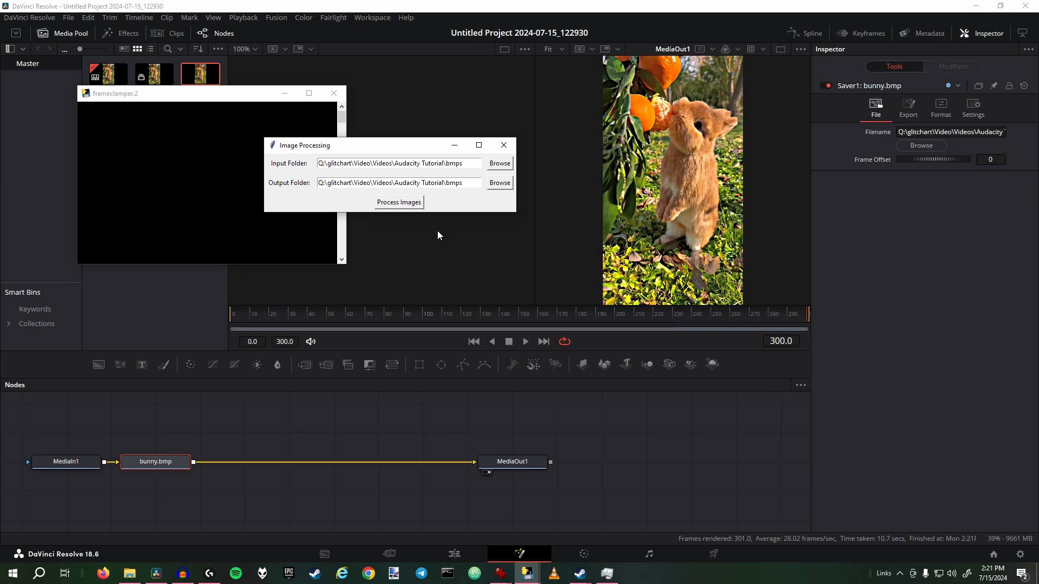
pyautogui.click(401, 203)
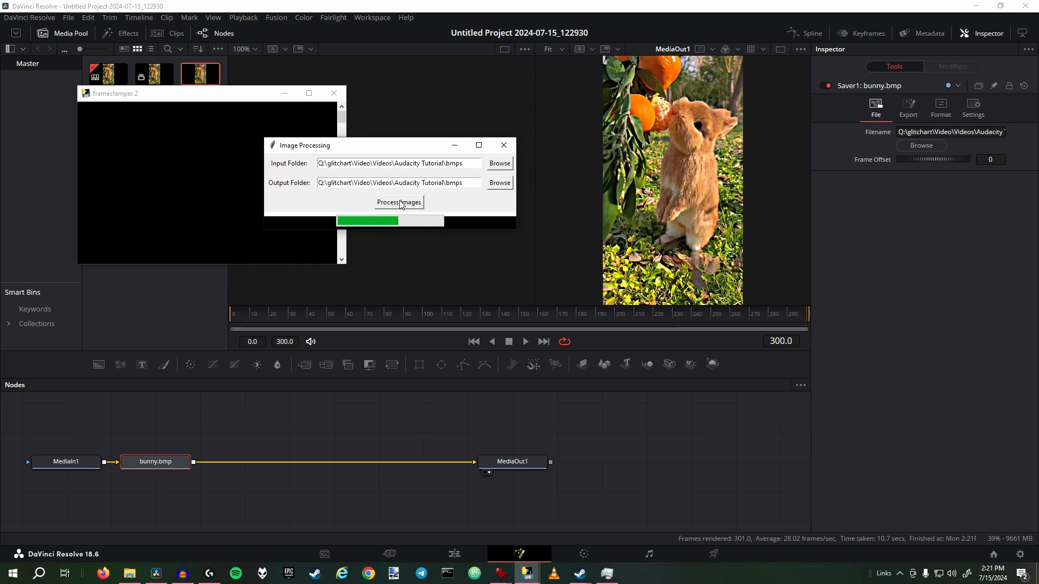
pyautogui.click(575, 322)
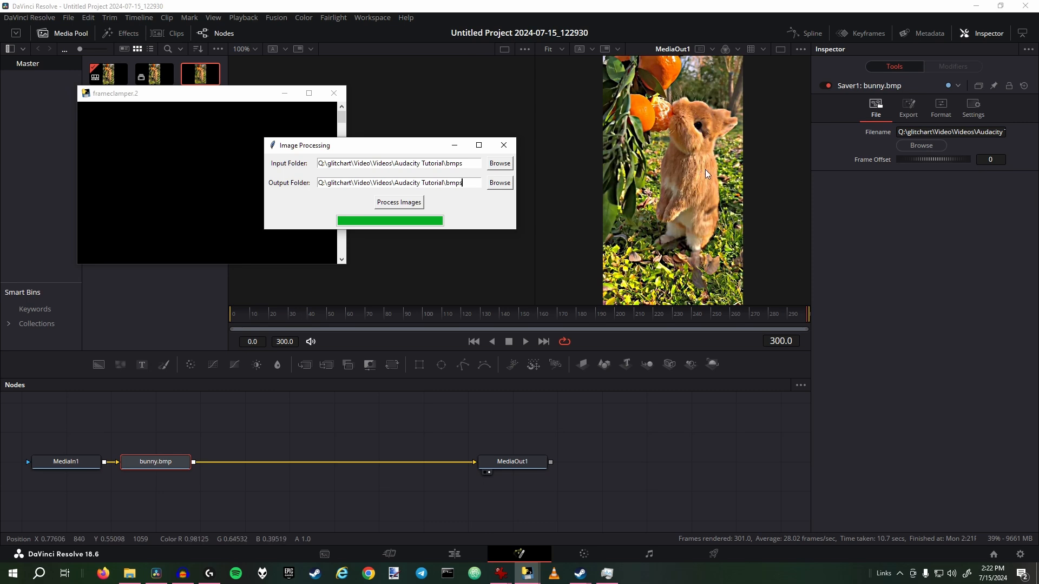
pyautogui.click(504, 145)
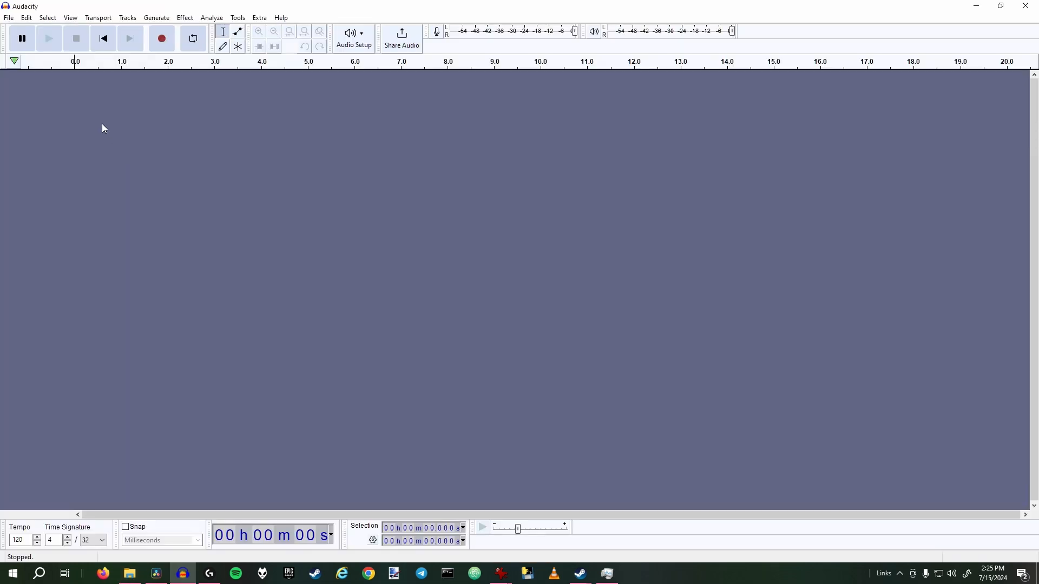
# In Audacity, start a raw data import of all the bunny BMP frames in the bmps folder
pyautogui.click(9, 17)
pyautogui.moveTo(47, 109)
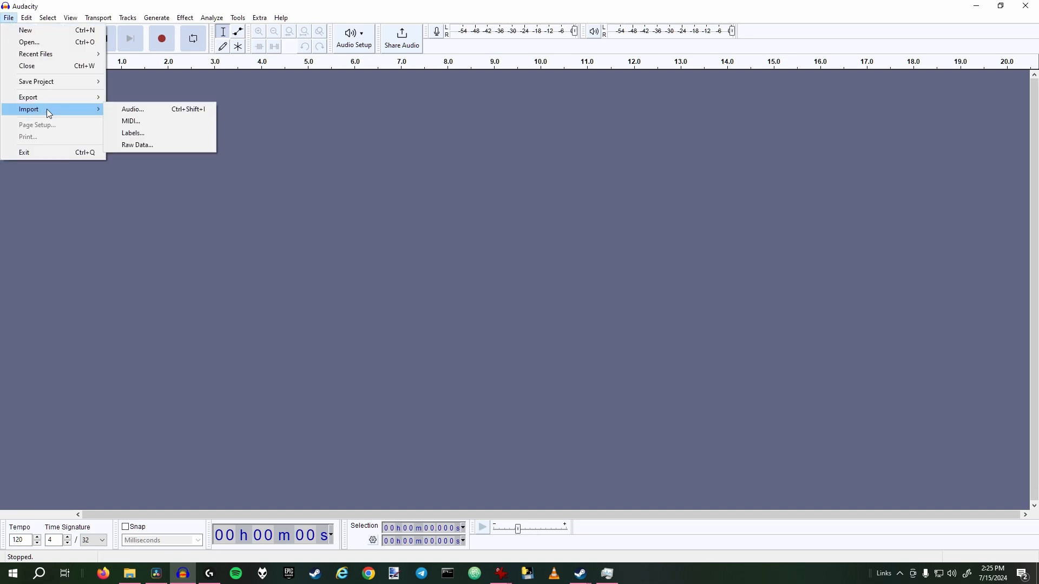
pyautogui.click(154, 144)
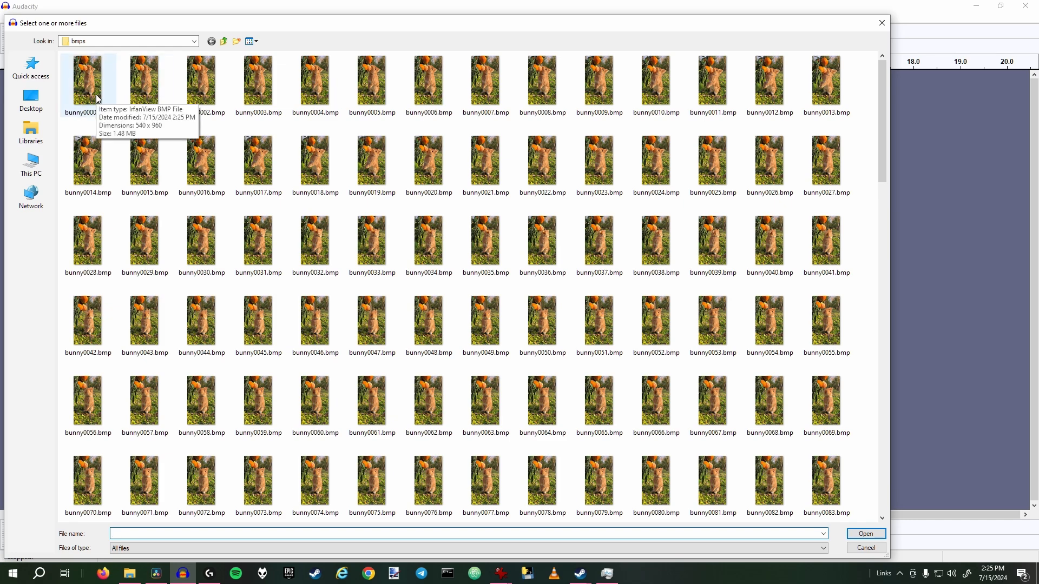
pyautogui.click(111, 96)
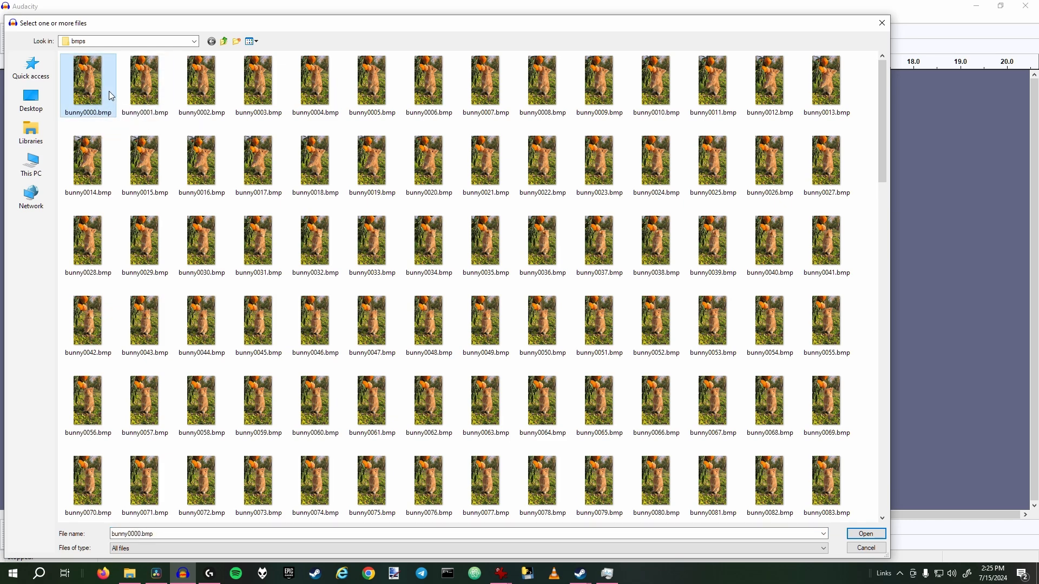
pyautogui.hotkey('ctrl', 'a')
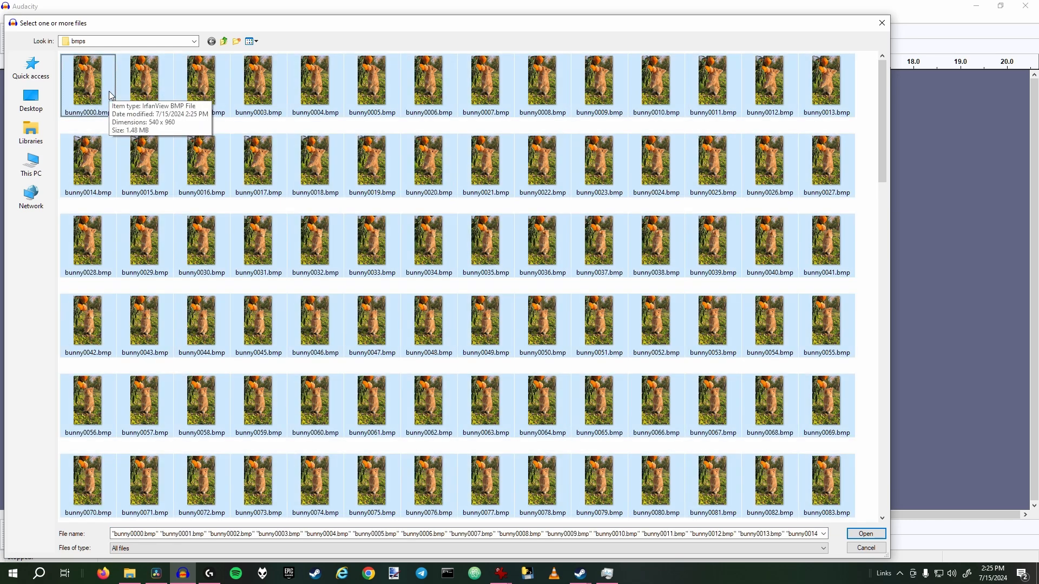
pyautogui.click(866, 534)
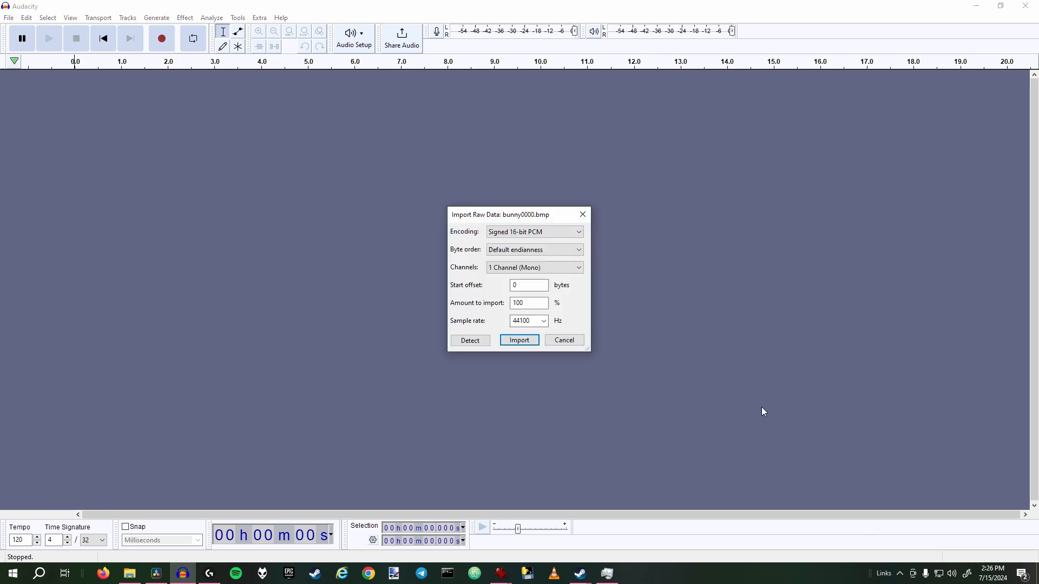
# Import the frames as raw data with U-Law encoding, default endianness, 1 channel (mono) and a 44100 Hz sample rate
pyautogui.click(532, 241)
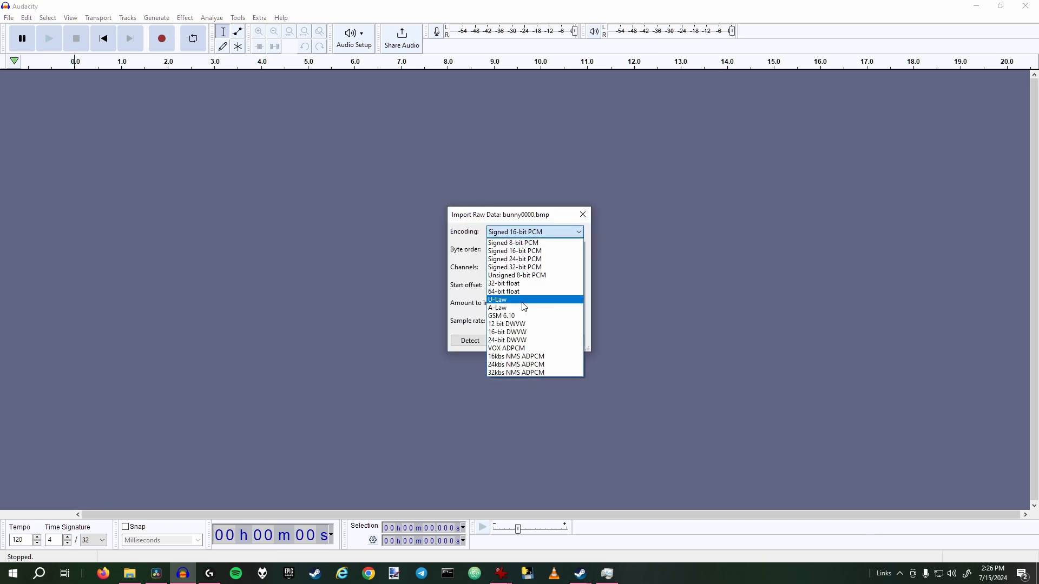
pyautogui.click(523, 302)
pyautogui.click(523, 250)
pyautogui.click(523, 254)
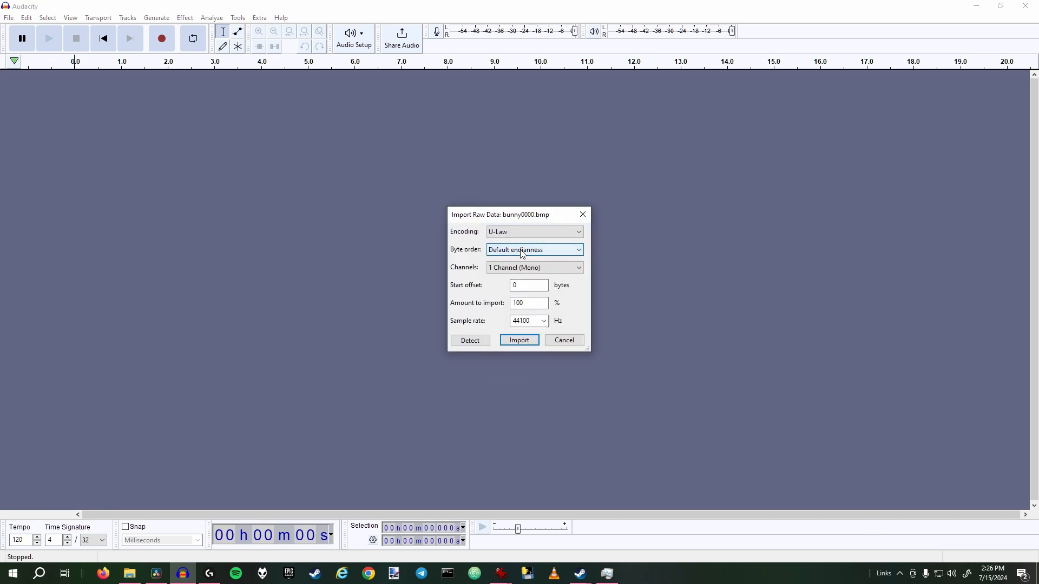
pyautogui.click(519, 267)
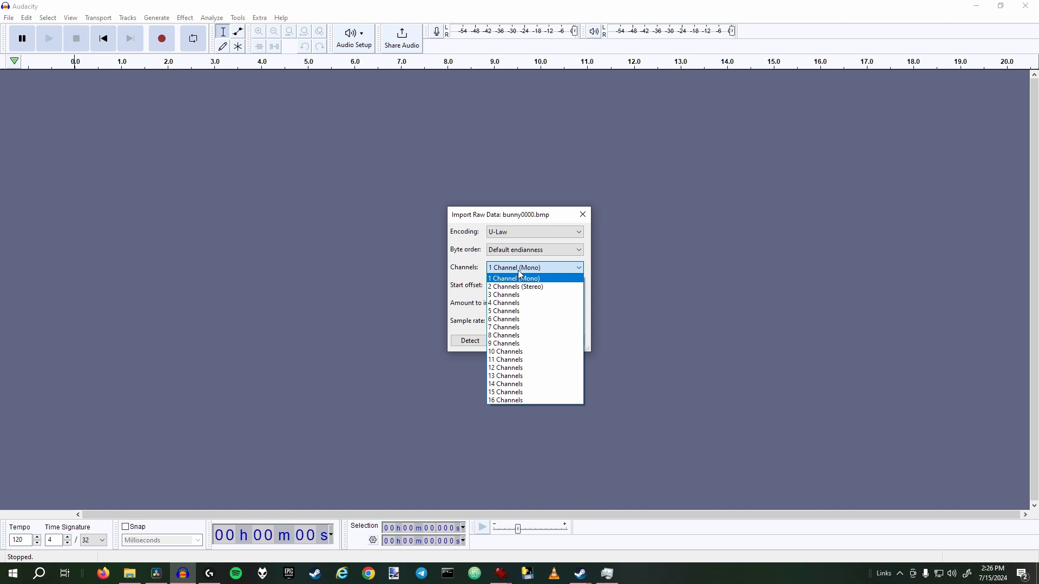
pyautogui.click(520, 274)
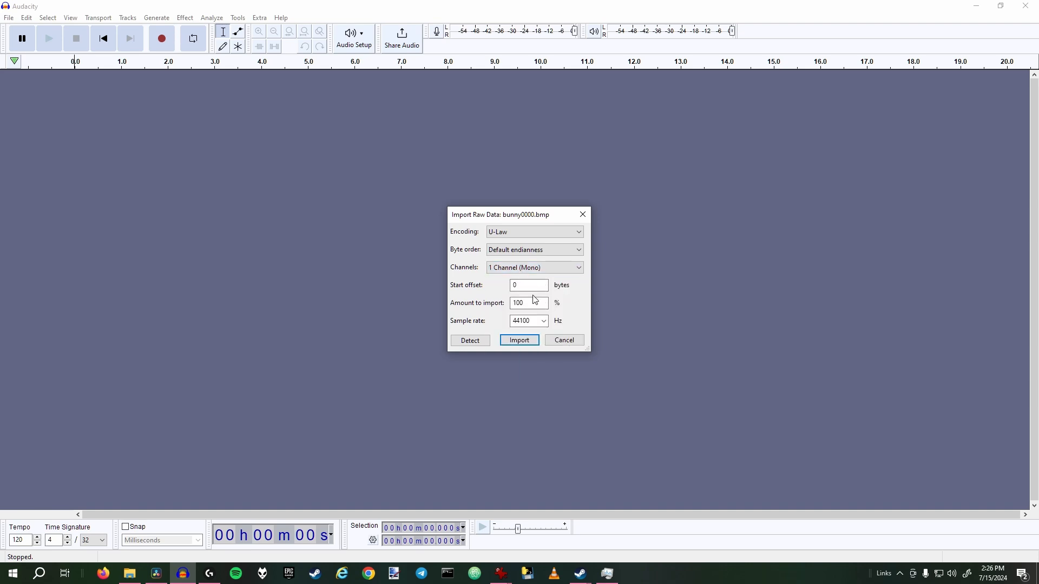
pyautogui.click(543, 321)
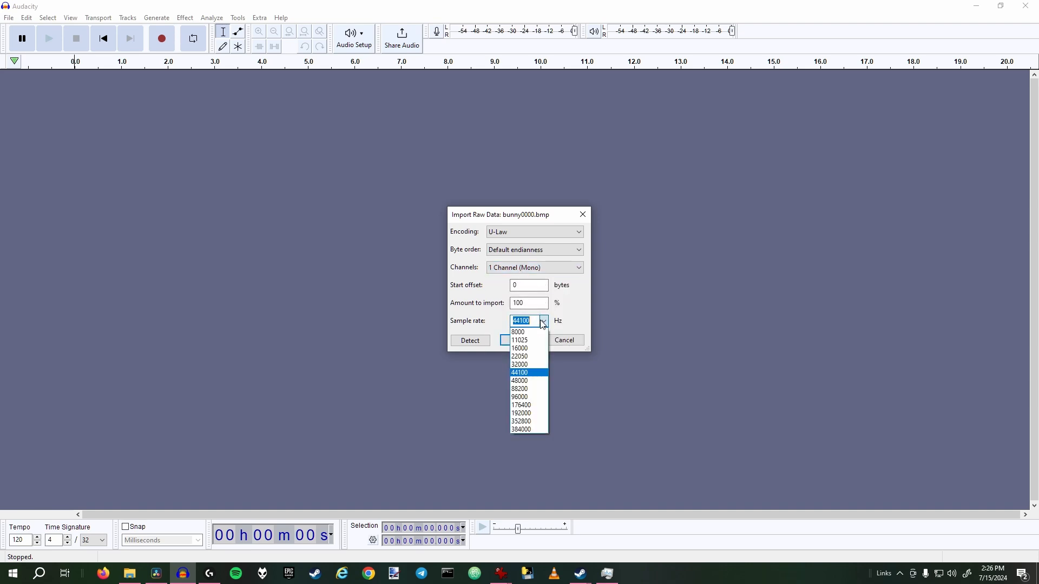
pyautogui.click(553, 318)
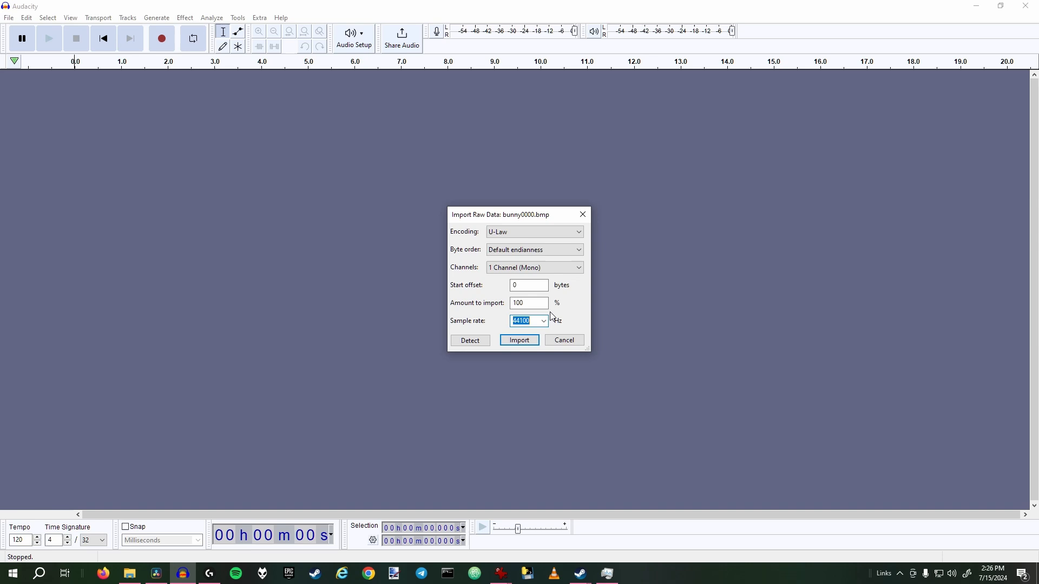
pyautogui.click(506, 343)
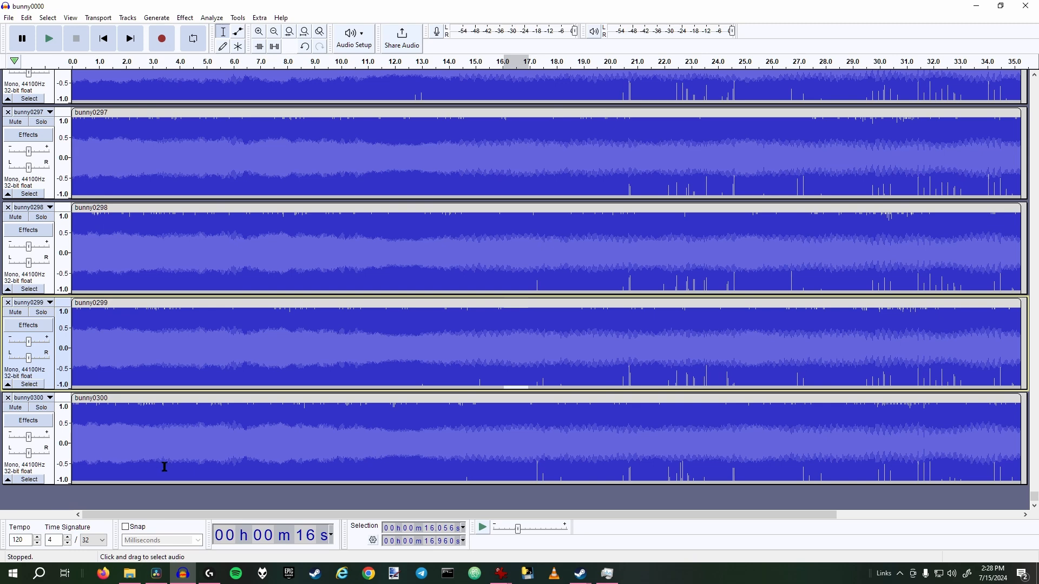
# Copy the section from about 2.9 s to 10.3 s of the bunny0300 track and add a new mono track
pyautogui.moveTo(197, 469); pyautogui.dragTo(314, 469)
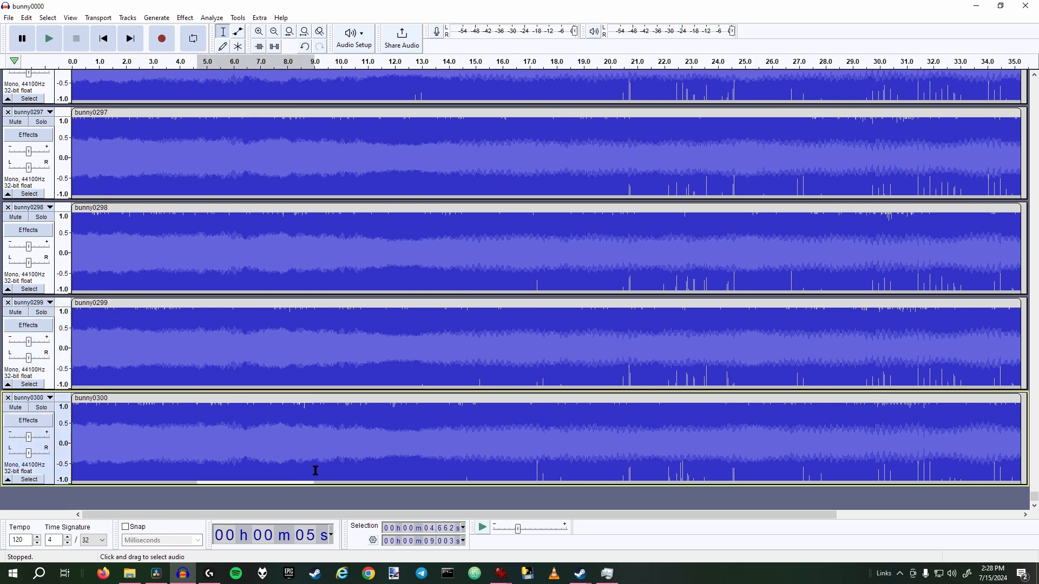
pyautogui.rightClick(218, 498)
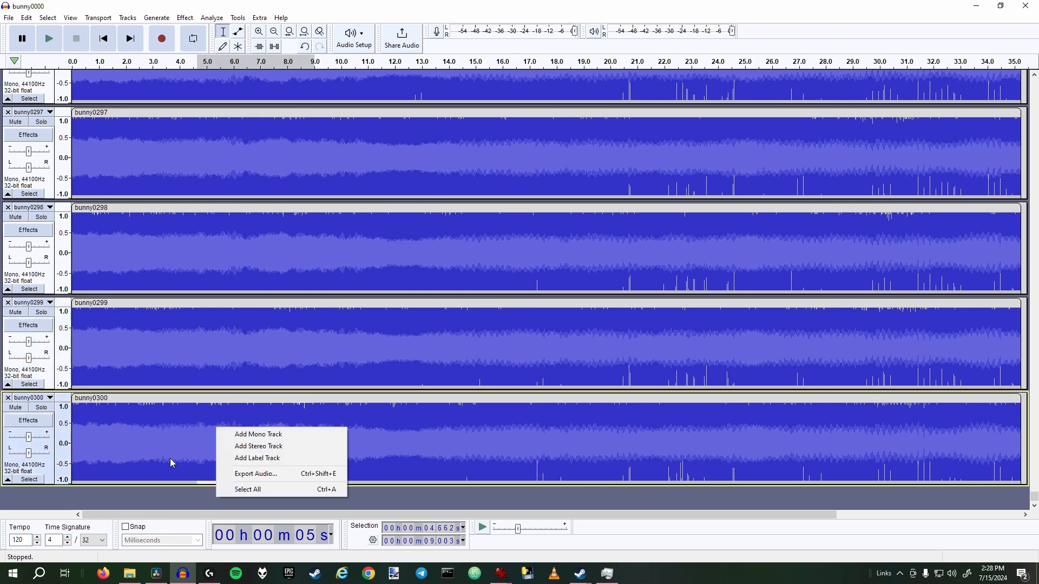
pyautogui.moveTo(150, 464); pyautogui.dragTo(348, 451)
pyautogui.rightClick(186, 497)
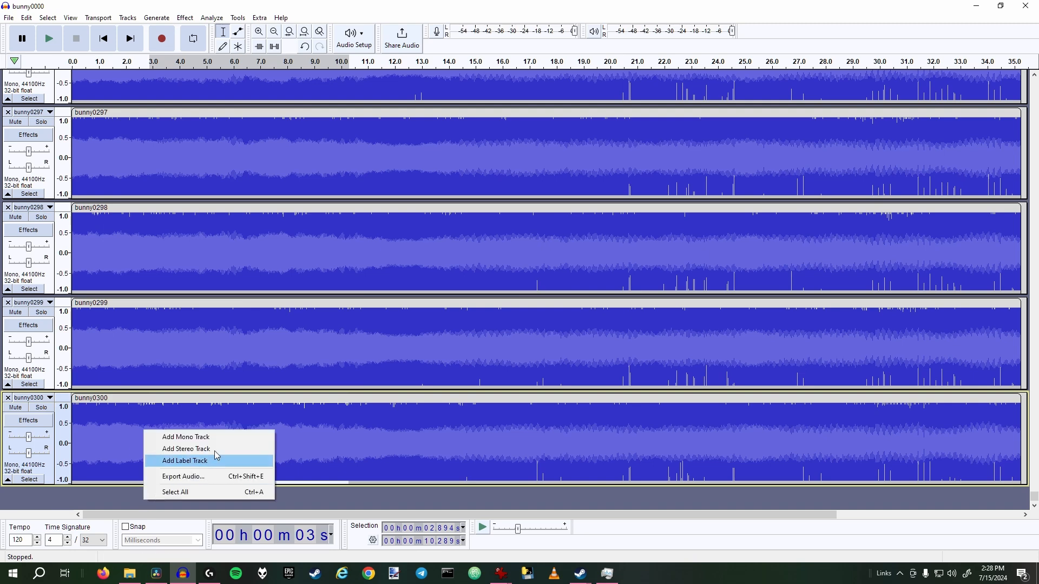
pyautogui.click(204, 436)
pyautogui.click(158, 19)
pyautogui.click(166, 3)
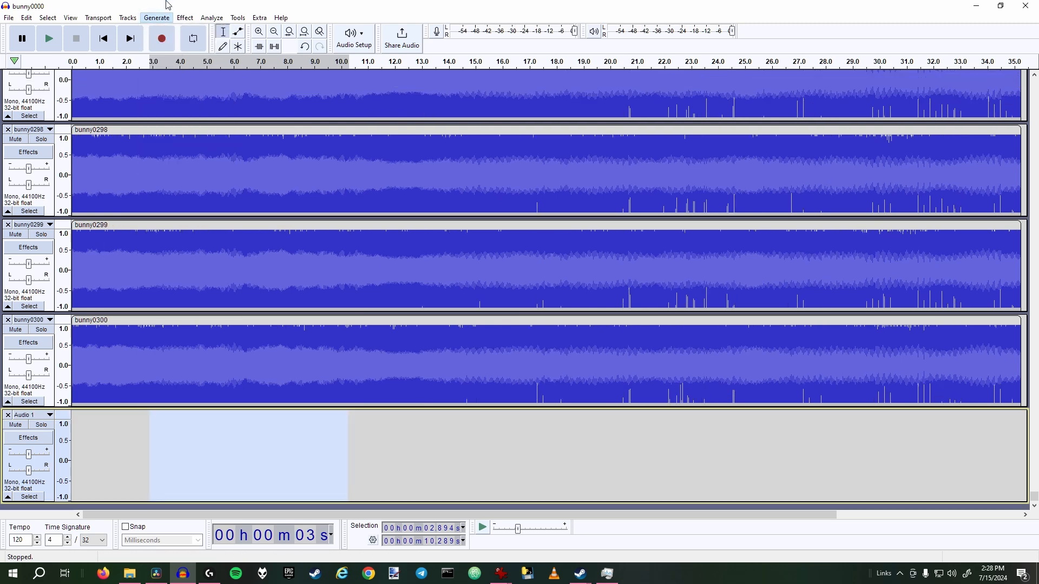
# Paste the copied section into the new mono track at about 1.8 s and move that track to the top
pyautogui.click(120, 442)
pyautogui.hotkey('ctrl', 'v')
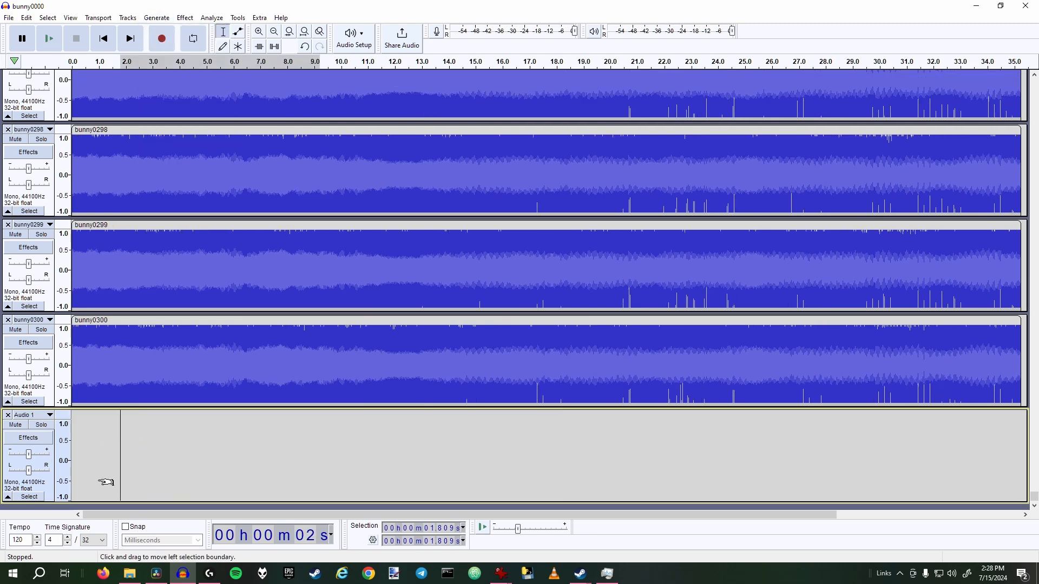
pyautogui.scroll(-1, 97, 482)
pyautogui.click(28, 398)
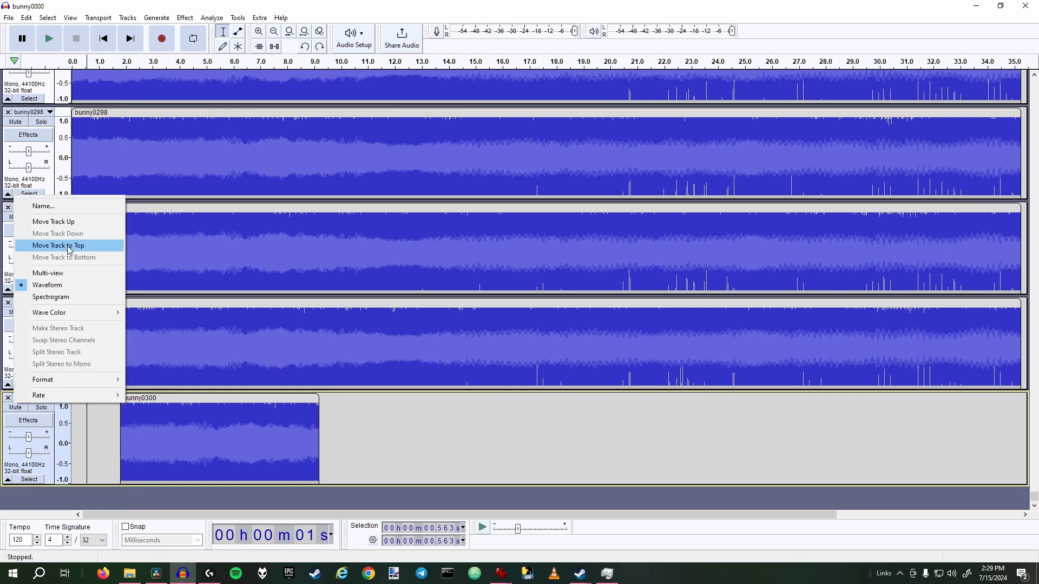
pyautogui.click(60, 246)
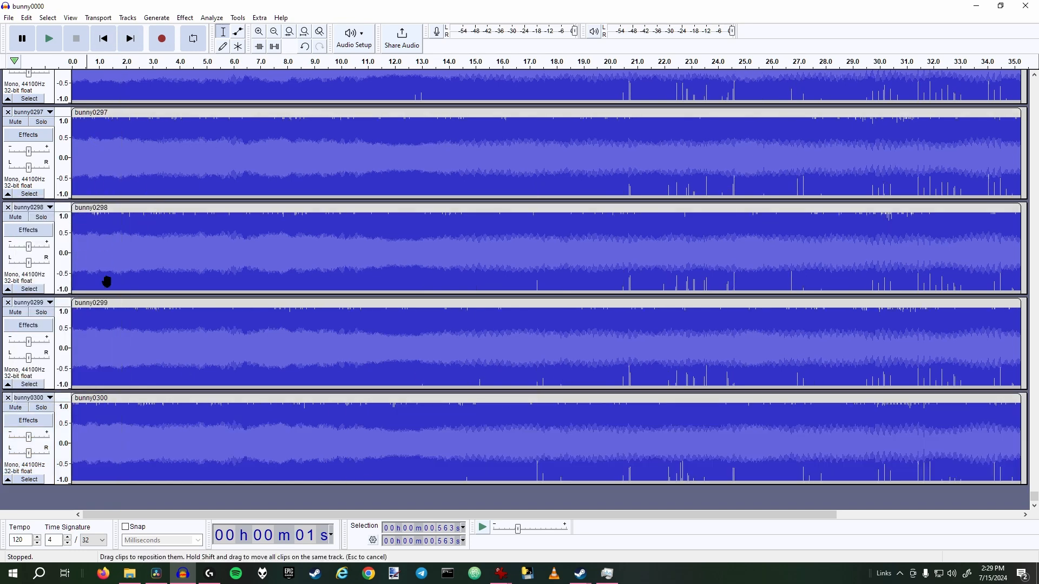
# Select the full length of all tracks except the header data in about the first 0.001 s
pyautogui.click(104, 38)
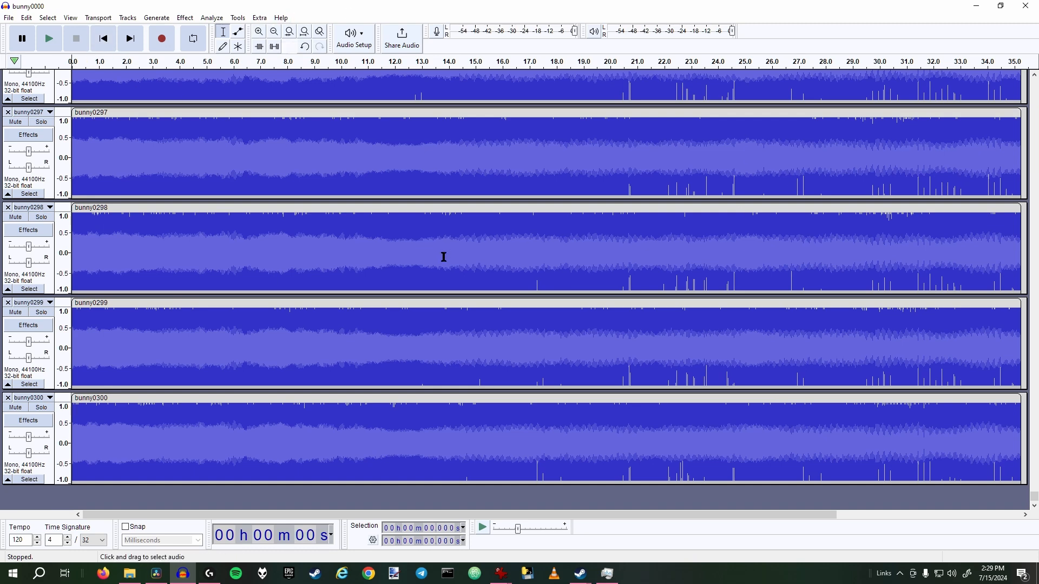
pyautogui.moveTo(1034, 497)
pyautogui.mouseDown()
pyautogui.moveTo(1027, 71)
pyautogui.moveTo(1034, 497)
pyautogui.mouseUp()
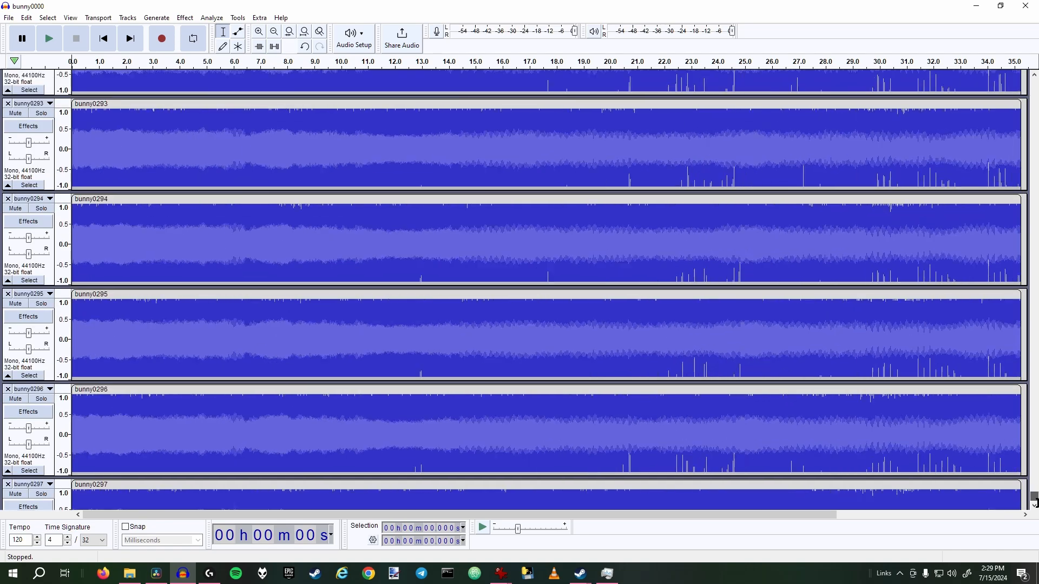
pyautogui.click(261, 34)
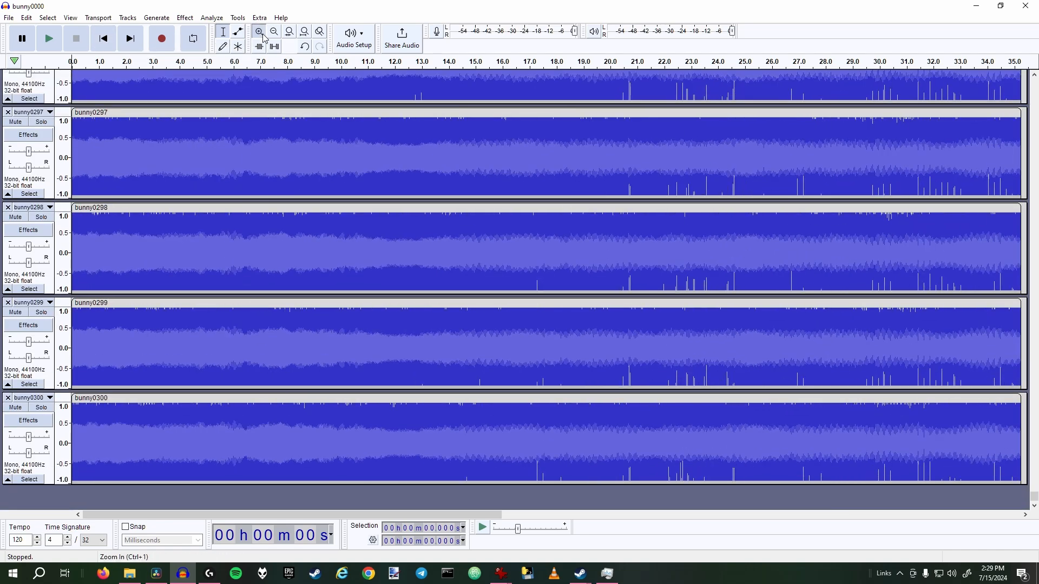
pyautogui.click(263, 35)
pyautogui.click(263, 35)
pyautogui.click(263, 34)
pyautogui.click(263, 35)
pyautogui.click(263, 34)
pyautogui.click(263, 35)
pyautogui.click(263, 34)
pyautogui.click(263, 35)
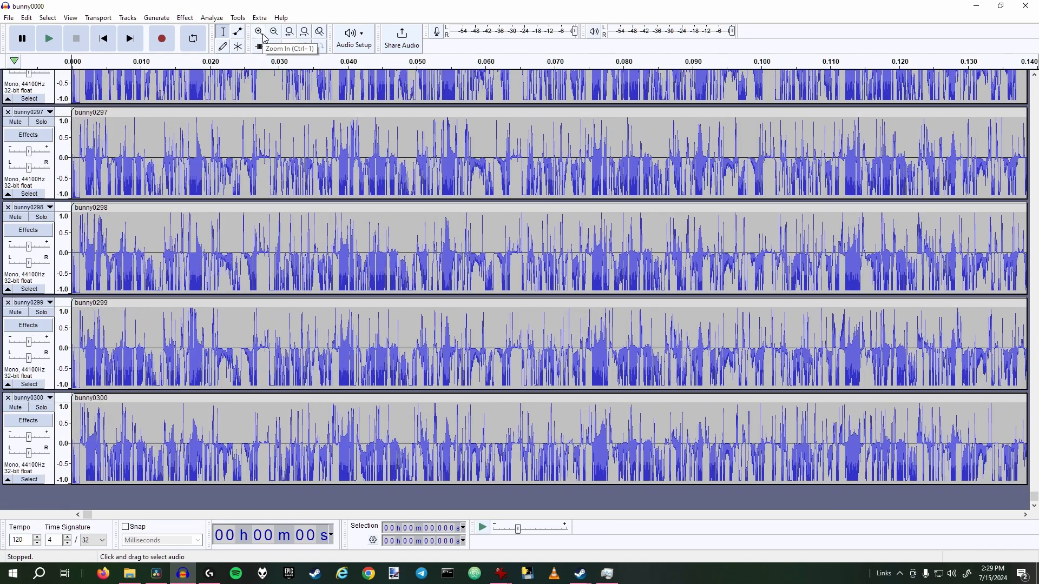
pyautogui.click(263, 35)
pyautogui.click(263, 35)
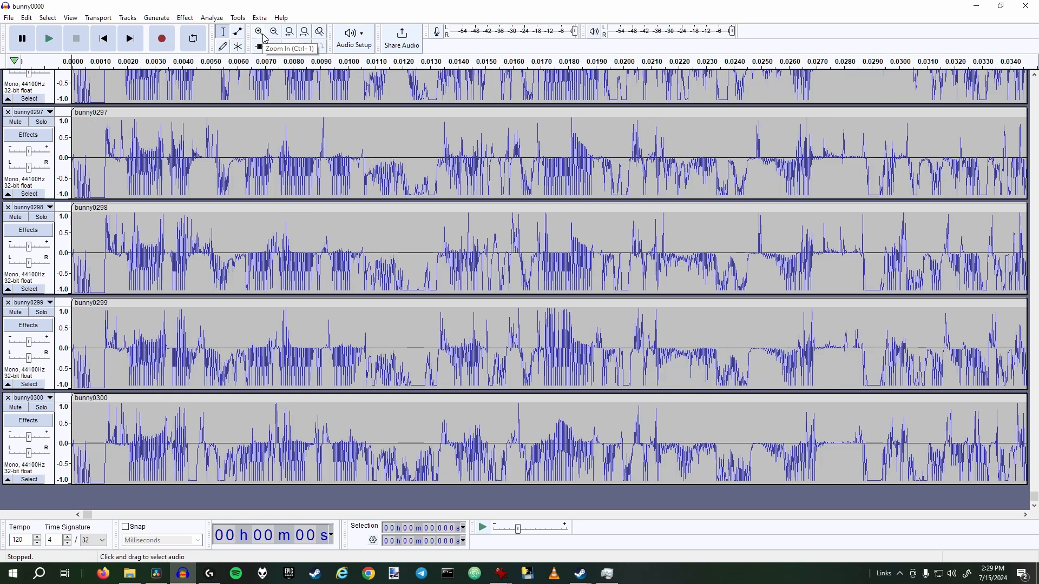
pyautogui.click(263, 34)
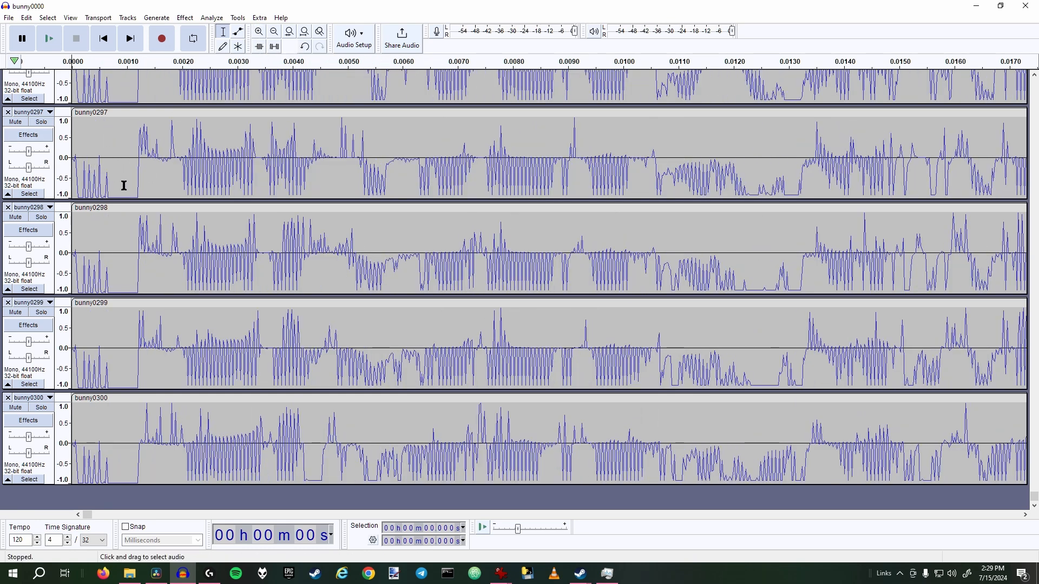
pyautogui.hotkey('ctrl', 'a')
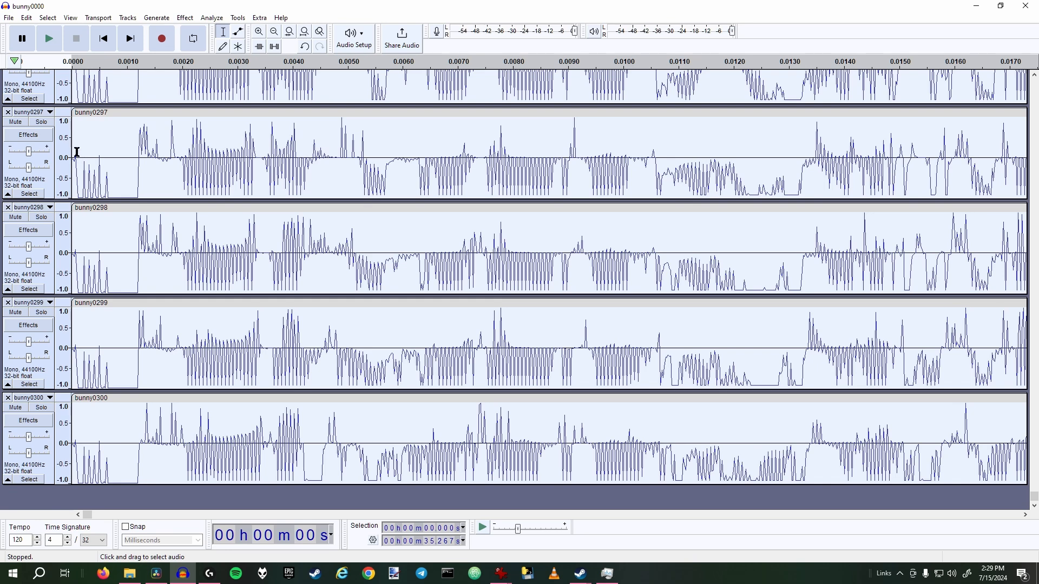
pyautogui.moveTo(76, 155); pyautogui.dragTo(127, 158)
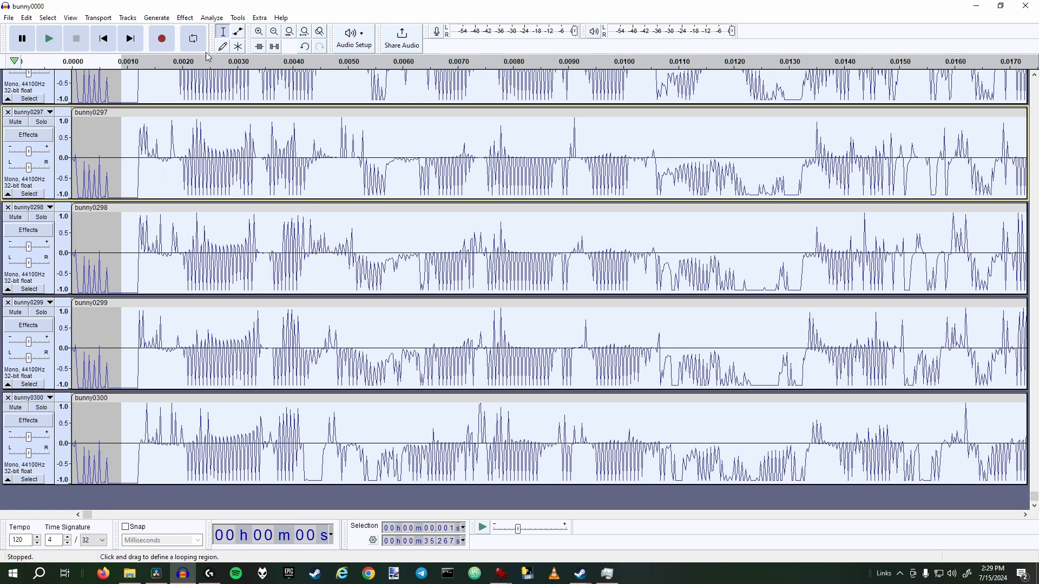
# Apply Change Tempo to the selection with the target length set to 35.28 seconds
pyautogui.click(185, 18)
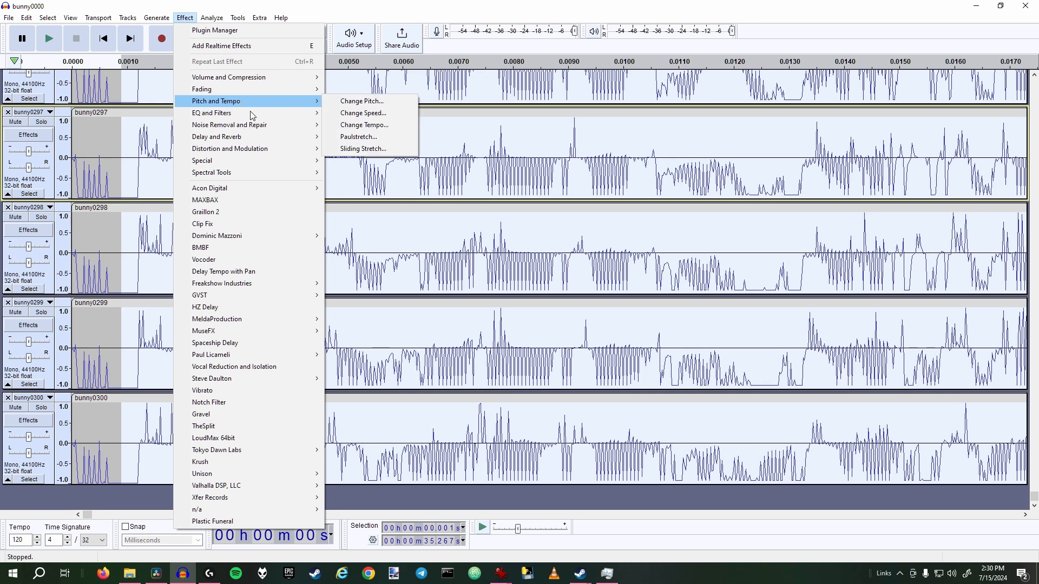
pyautogui.moveTo(237, 18)
pyautogui.moveTo(185, 18)
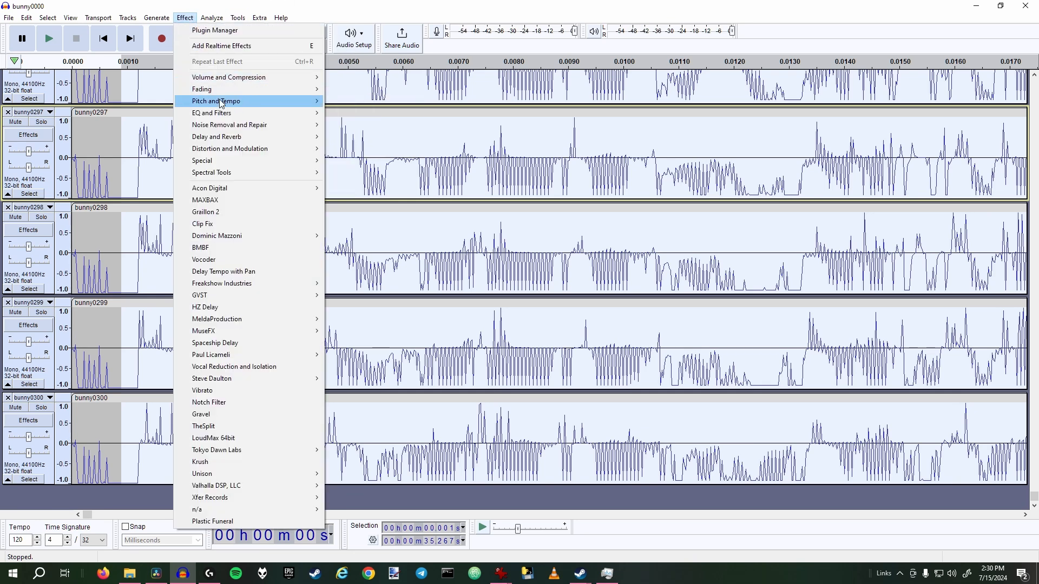
pyautogui.moveTo(223, 101)
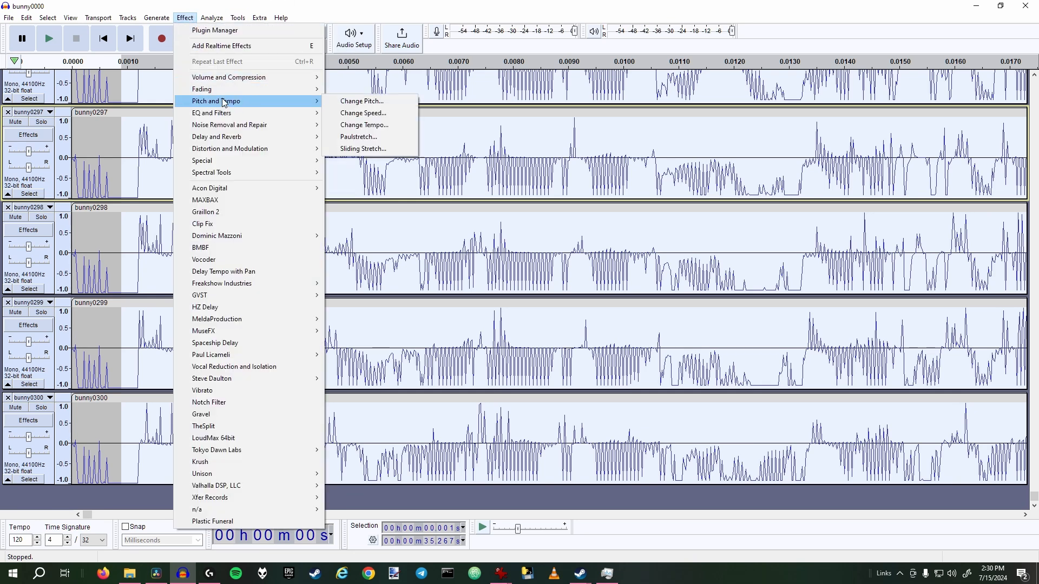
pyautogui.click(378, 125)
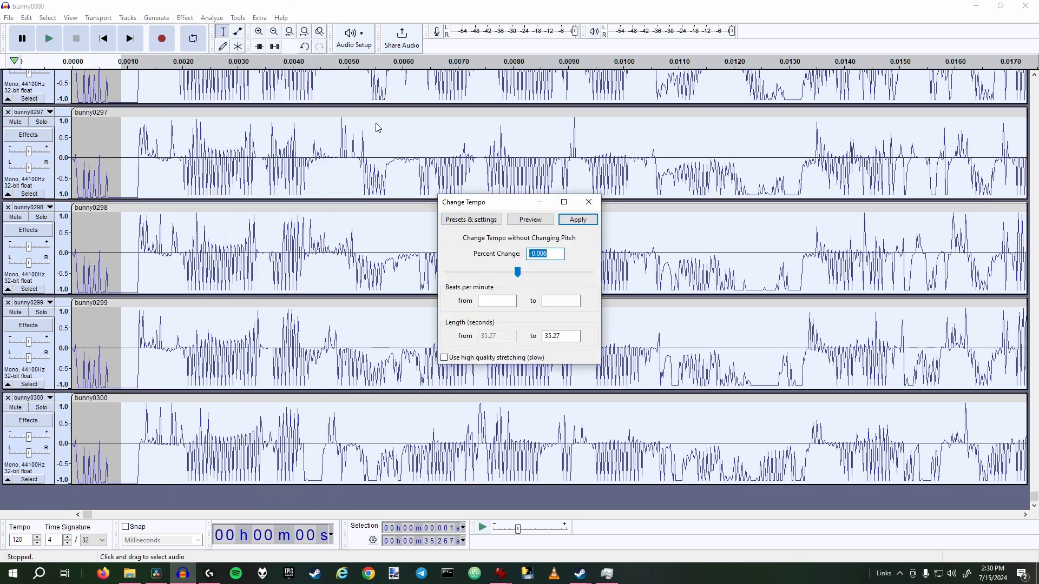
pyautogui.click(571, 335)
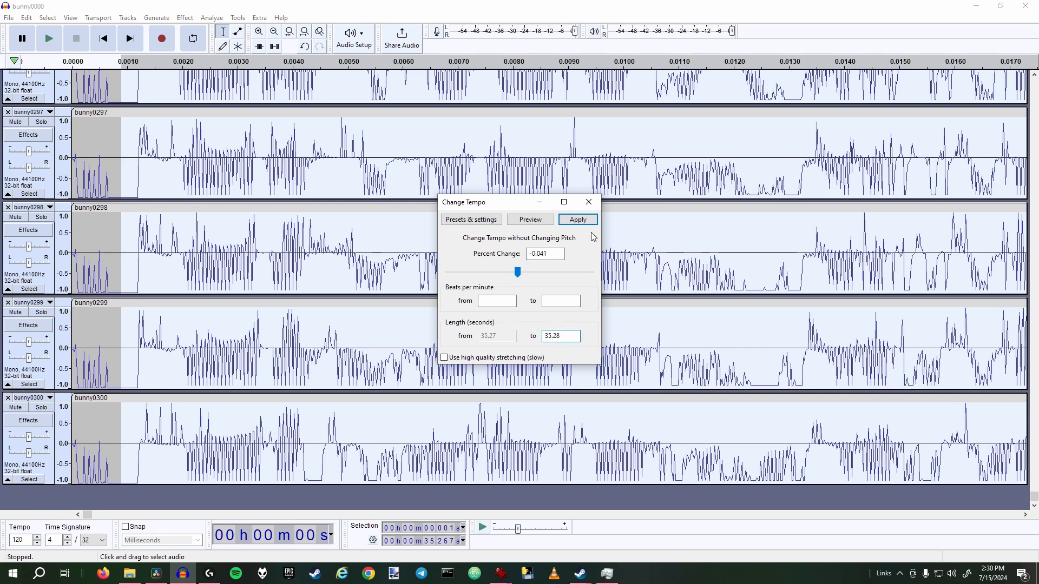
pyautogui.click(578, 219)
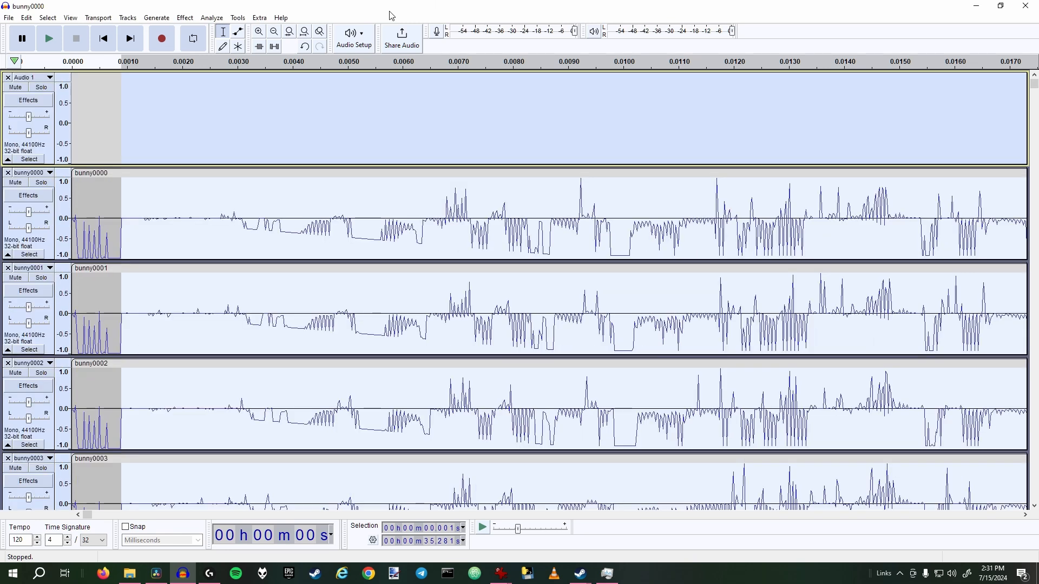
# Delete the extra mono track Audio 1 above the bunny0000 track
pyautogui.click(106, 130)
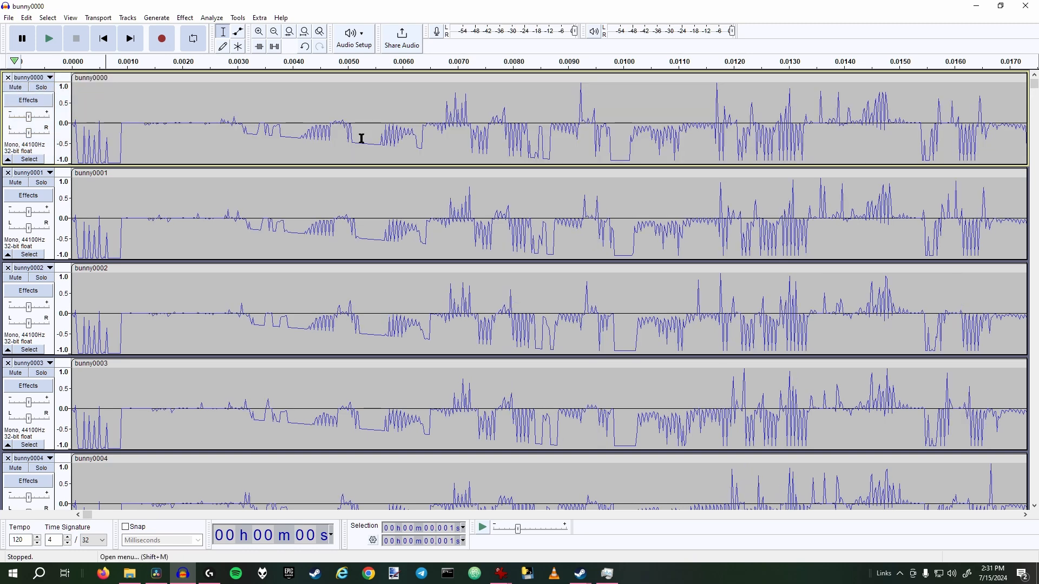
pyautogui.click(7, 78)
# Start an Export Multiple and choose a new folder named raws inside the Audacity Tutorial folder as its destination
pyautogui.click(8, 19)
pyautogui.moveTo(46, 101)
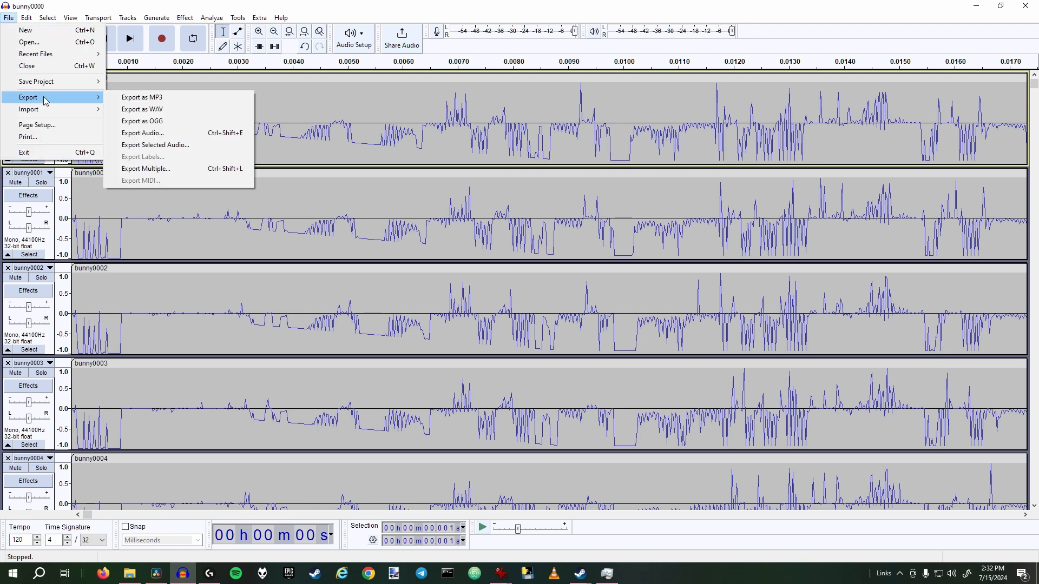
pyautogui.click(154, 169)
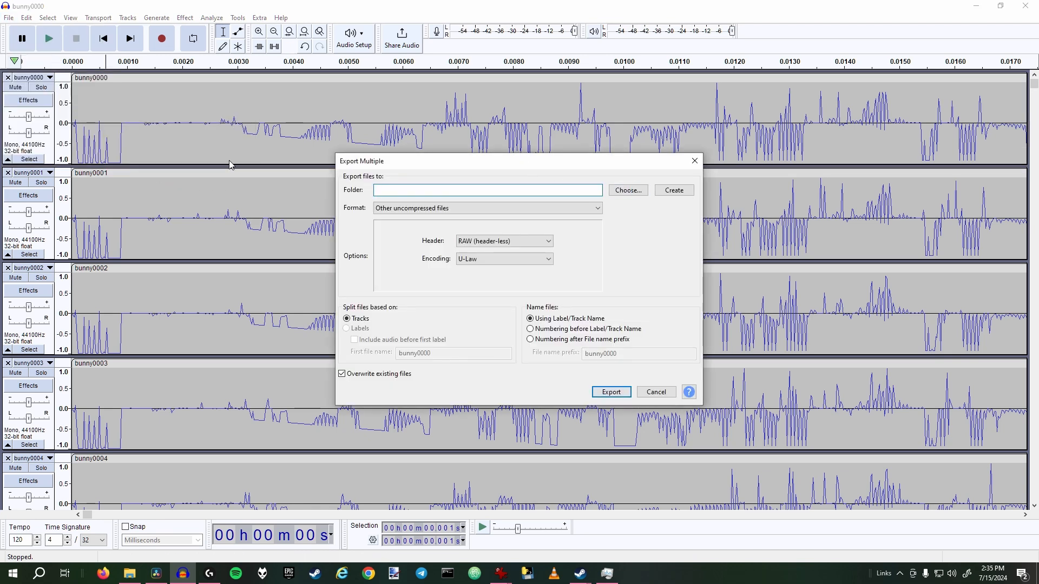
pyautogui.click(631, 189)
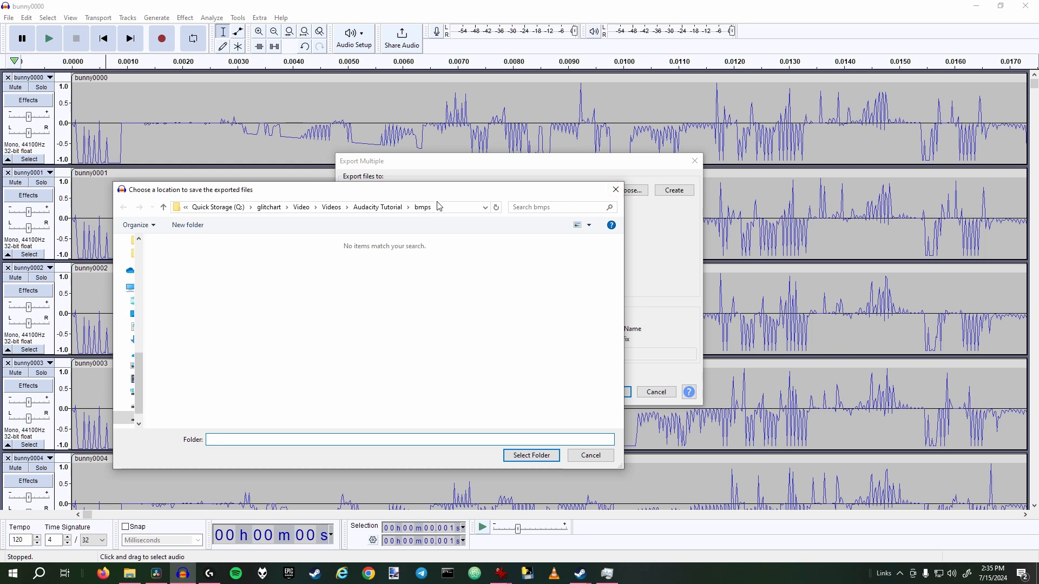
pyautogui.rightClick(272, 346)
pyautogui.moveTo(287, 481)
pyautogui.click(403, 481)
pyautogui.write('raws')
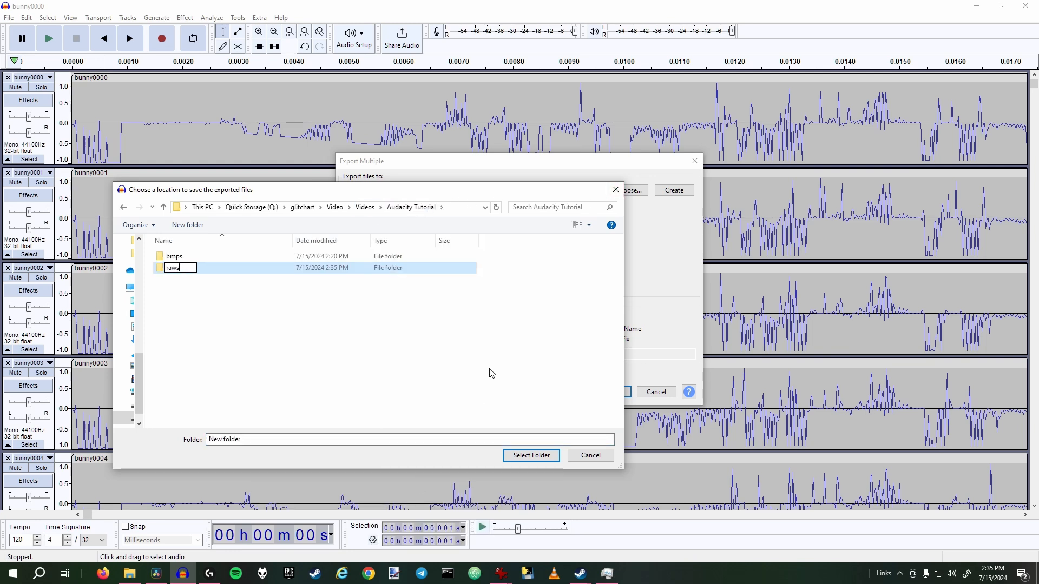
pyautogui.press('Return')
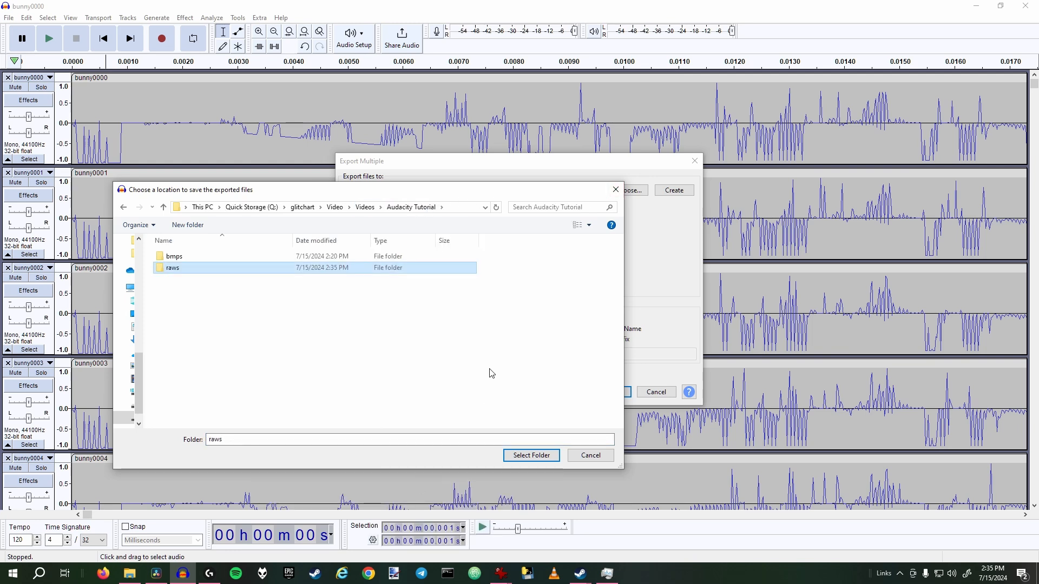
pyautogui.press('Return')
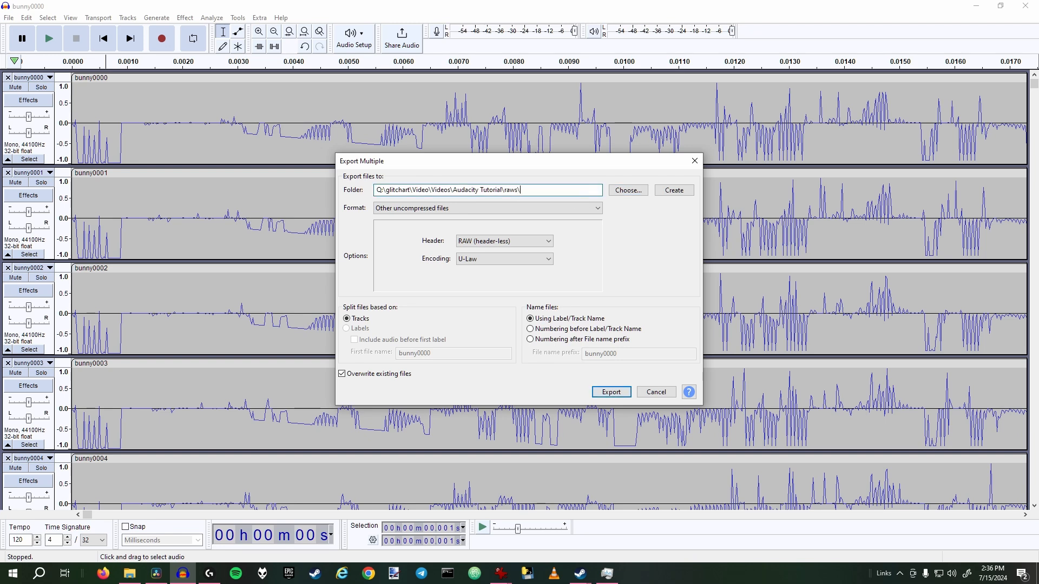
# Export all tracks as header-less RAW files into a new tempo1 subfolder of the raws folder
pyautogui.write('\\tempo1')
pyautogui.press('Return')
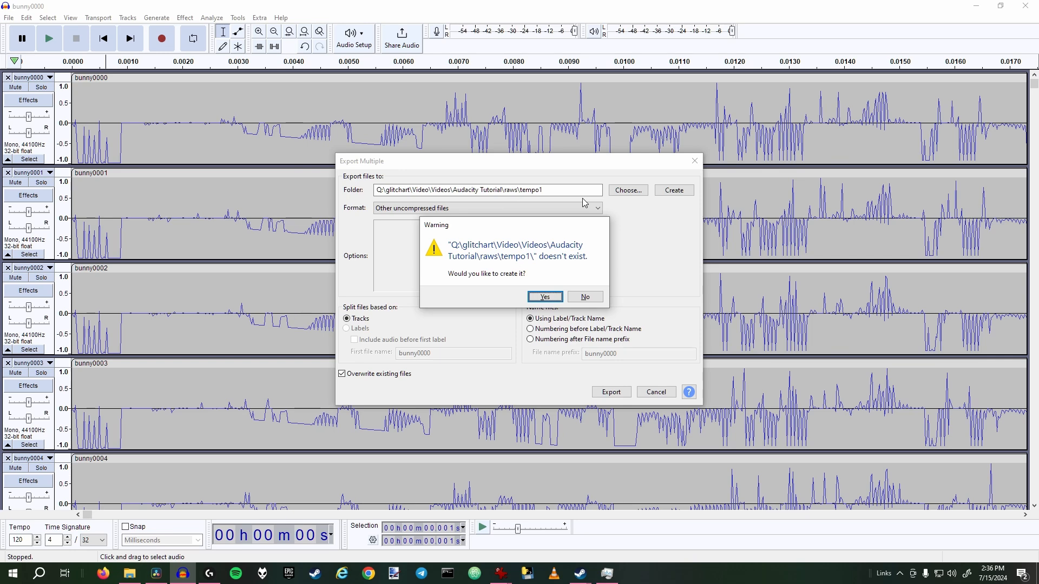
pyautogui.click(555, 297)
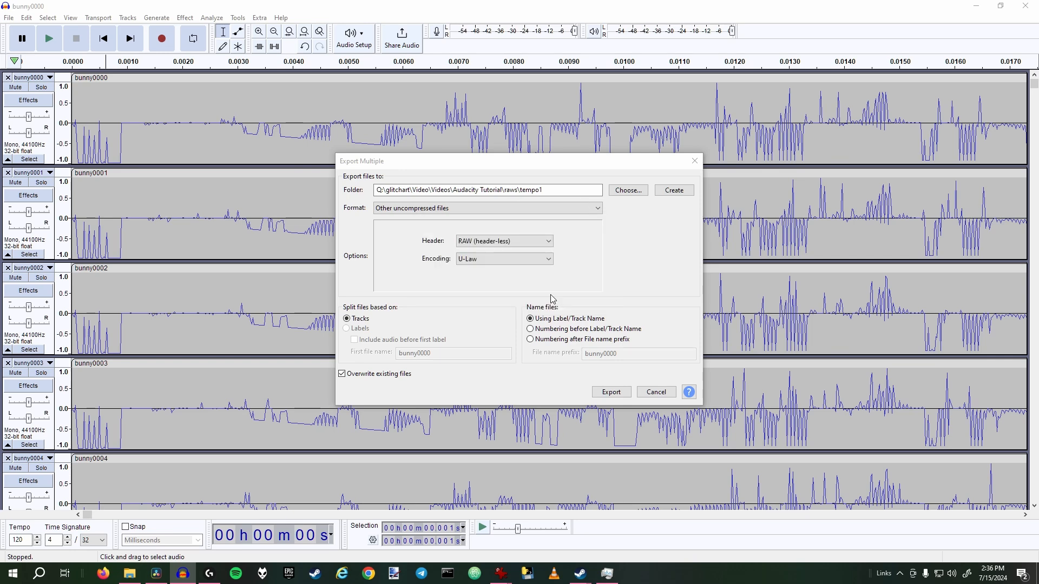
# Switch to File Explorer, enlarge the tempo1 folder window and open the exported bunny0074 frame in the image viewer
pyautogui.click(130, 574)
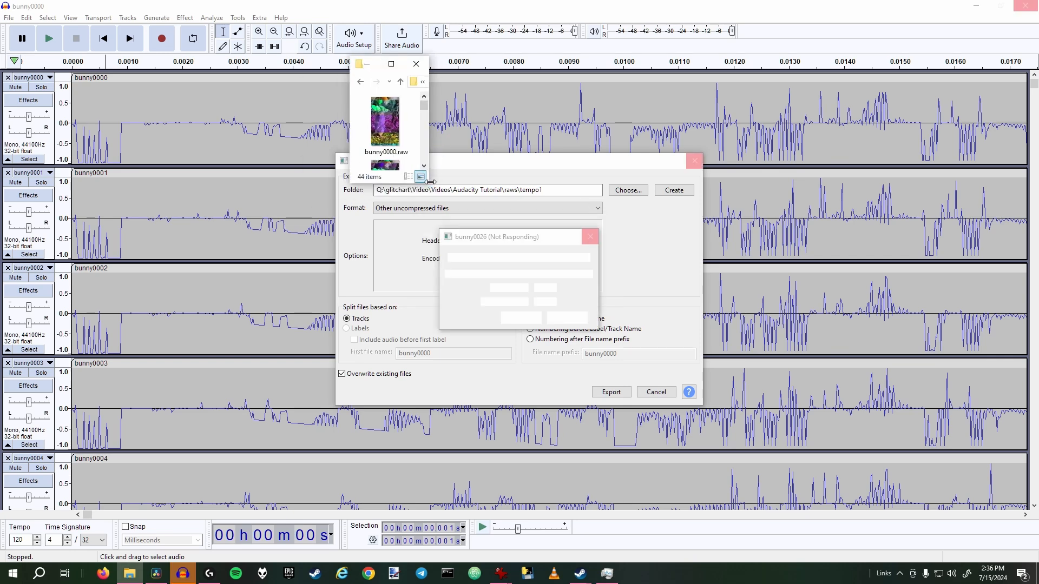
pyautogui.moveTo(430, 182); pyautogui.dragTo(807, 341)
pyautogui.scroll(-5, 644, 238)
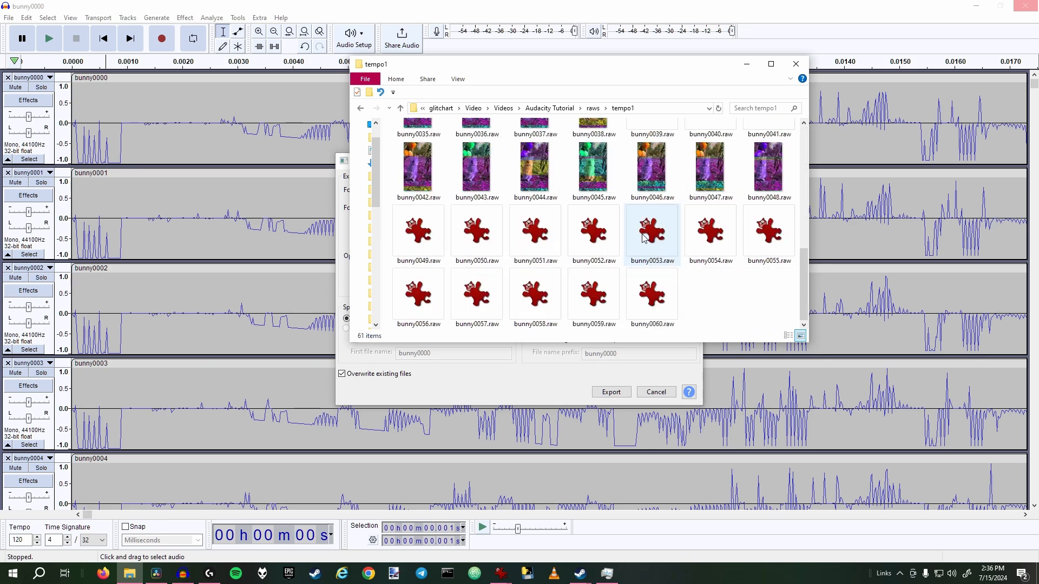
pyautogui.scroll(-3, 729, 299)
pyautogui.doubleClick(644, 236)
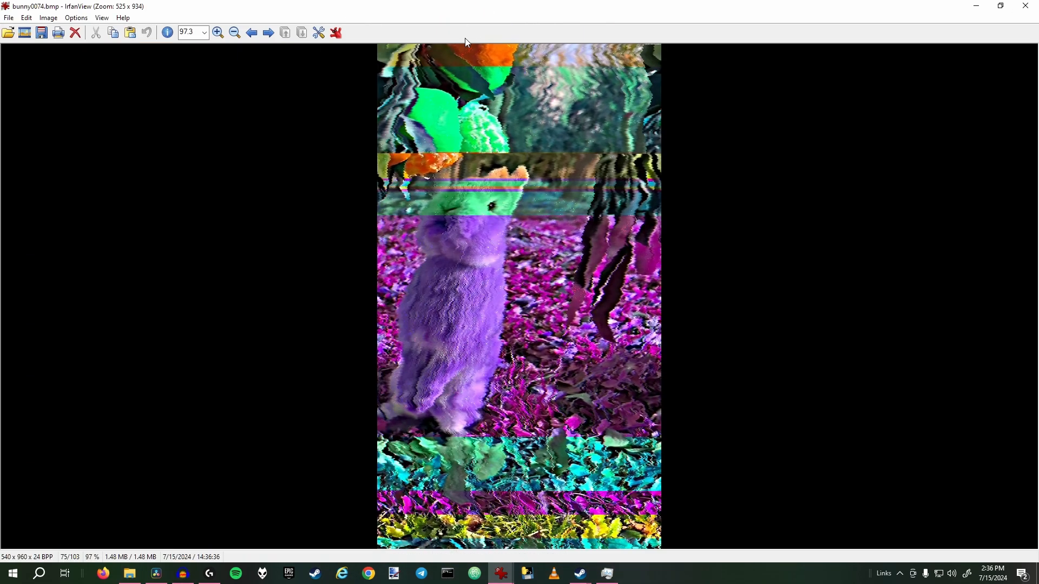
# Shrink the IrfanView window and step back through the preceding exported frames, accepting the rename to the BMP extension for each
pyautogui.doubleClick(467, 7)
pyautogui.scroll(-1, 493, 295)
pyautogui.scroll(1, 493, 295)
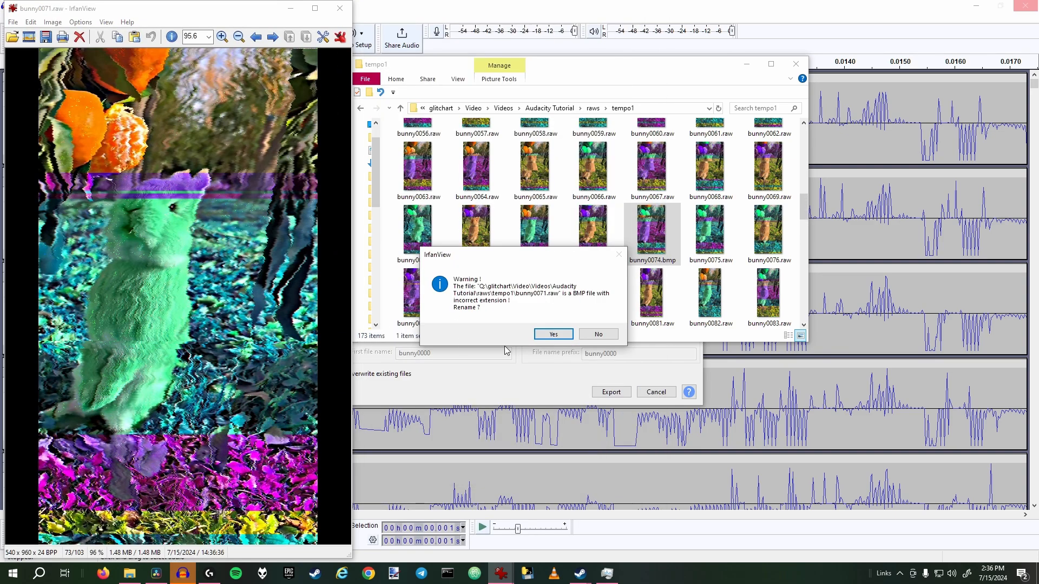
pyautogui.click(541, 335)
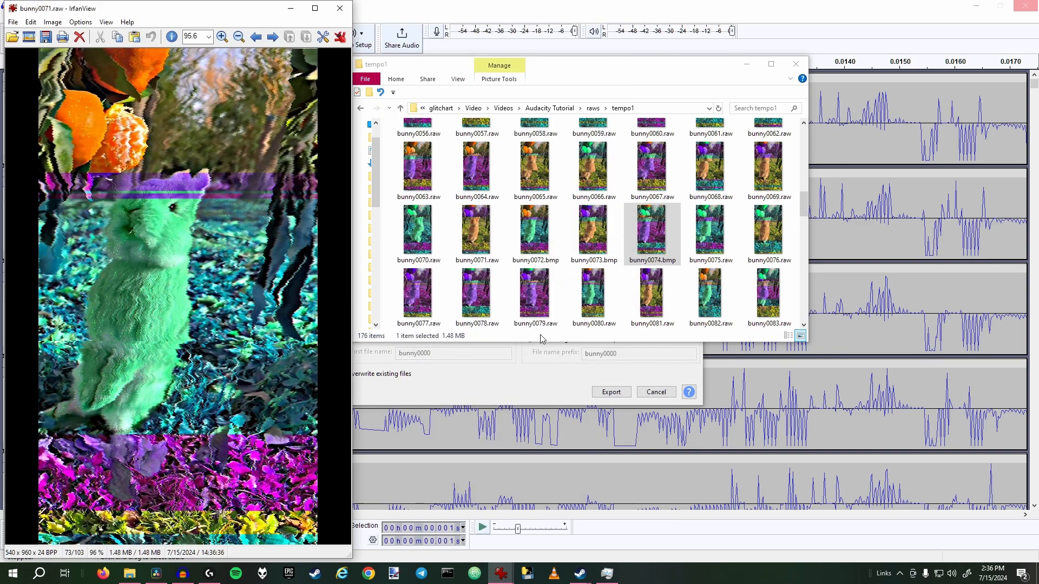
pyautogui.press('Left')
pyautogui.click(553, 334)
pyautogui.press('Left')
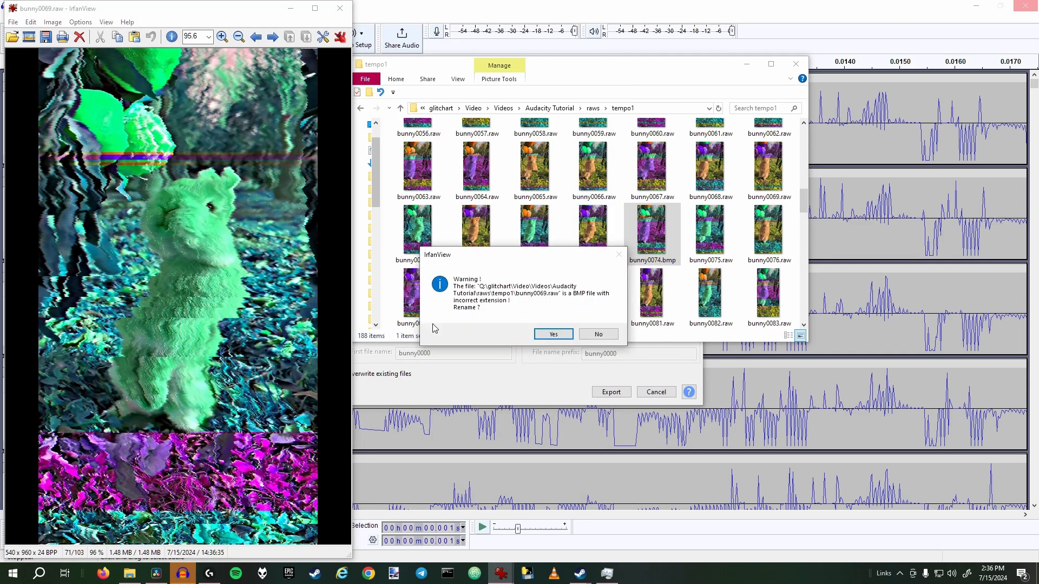
pyautogui.click(557, 337)
pyautogui.press('Left')
pyautogui.click(557, 337)
pyautogui.press('Left')
pyautogui.click(556, 337)
pyautogui.press('Left')
pyautogui.click(557, 337)
pyautogui.press('Right')
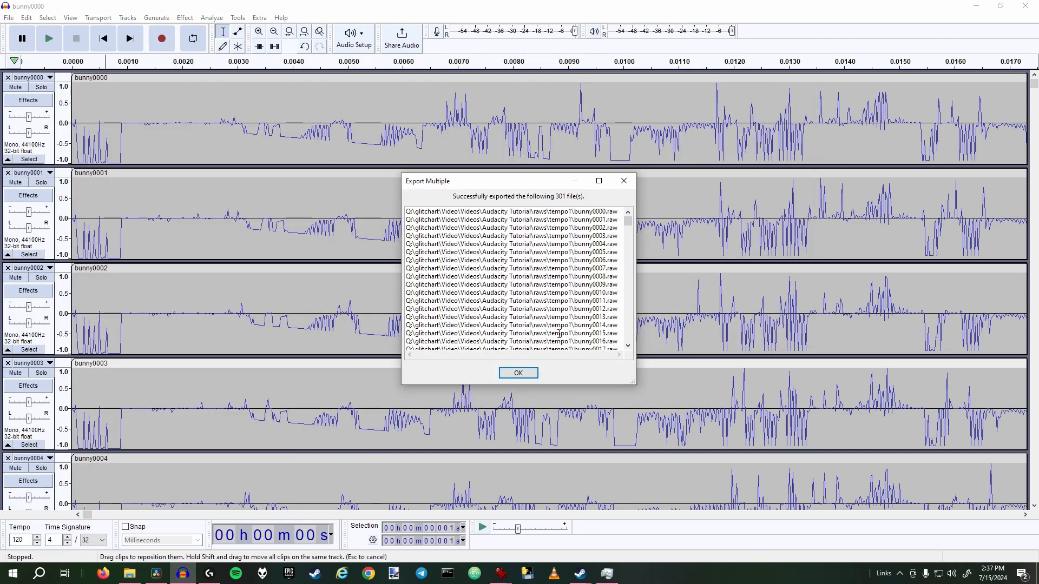
# Dismiss the Export Multiple report and minimize Audacity
pyautogui.click(529, 371)
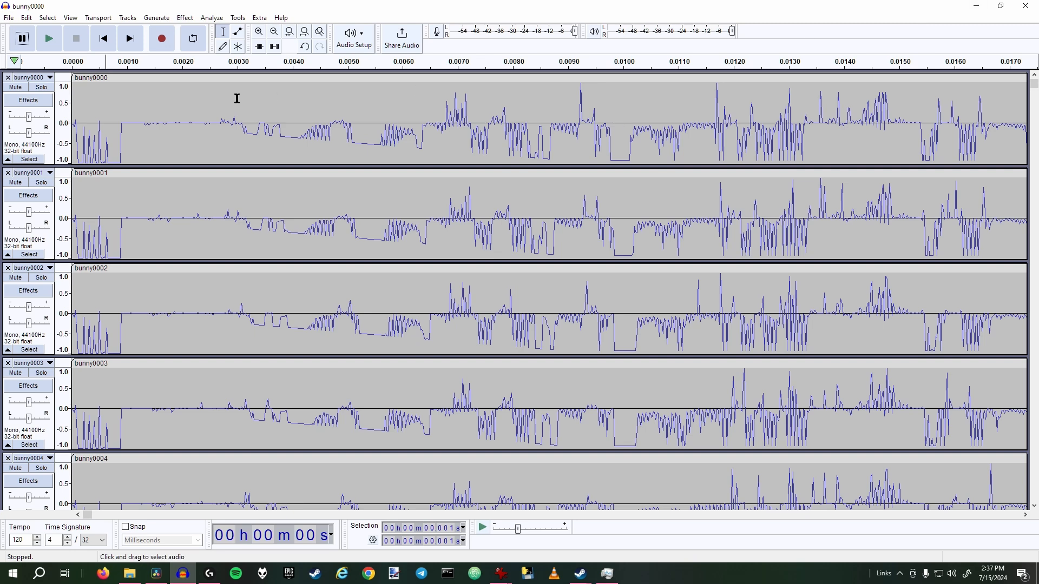
pyautogui.click(975, 8)
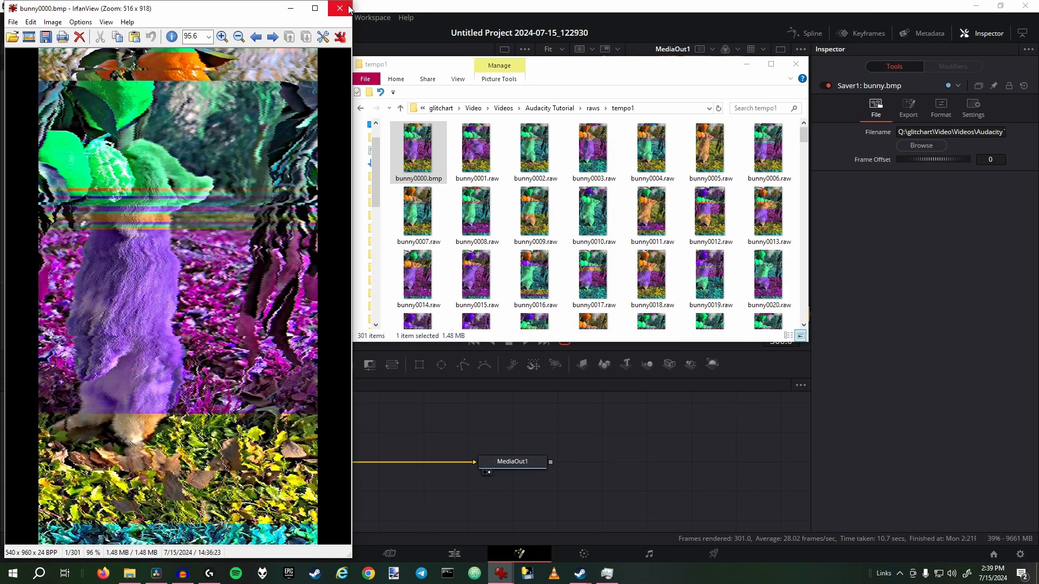
# Batch-convert all files in the tempo1 folder to JPG in IrfanView, with Q:\glitchart\Video\Videos\Audacity Tutorial\jpg as the output folder
pyautogui.click(13, 22)
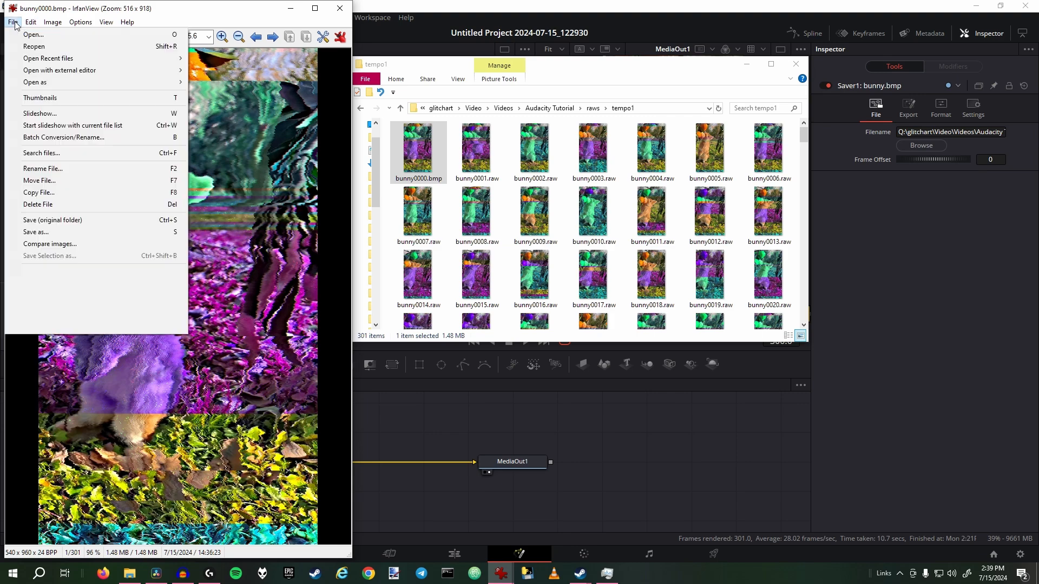
pyautogui.click(67, 138)
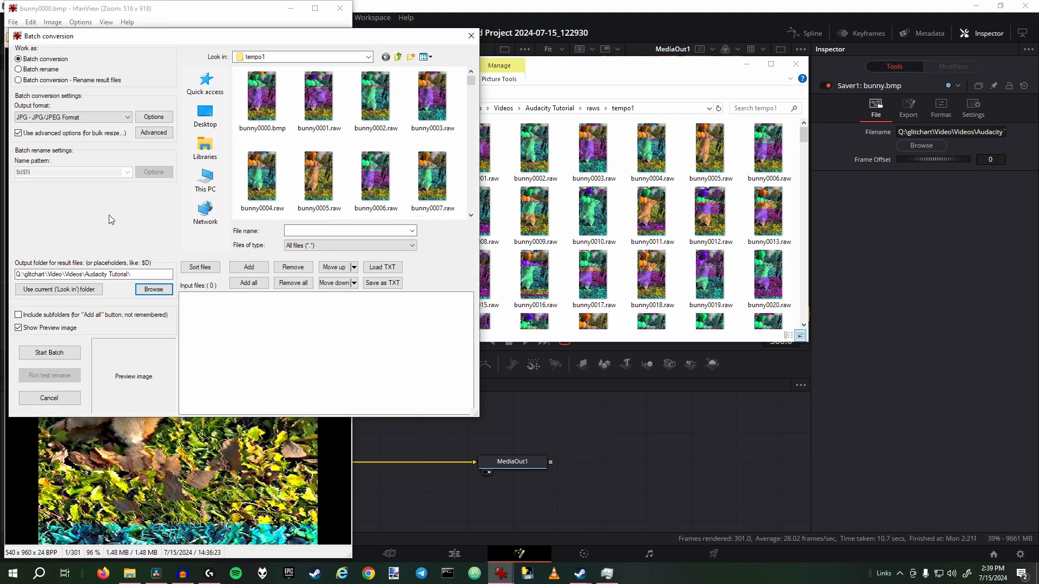
pyautogui.moveTo(132, 274)
pyautogui.mouseDown()
pyautogui.moveTo(38, 263)
pyautogui.moveTo(123, 279)
pyautogui.mouseUp()
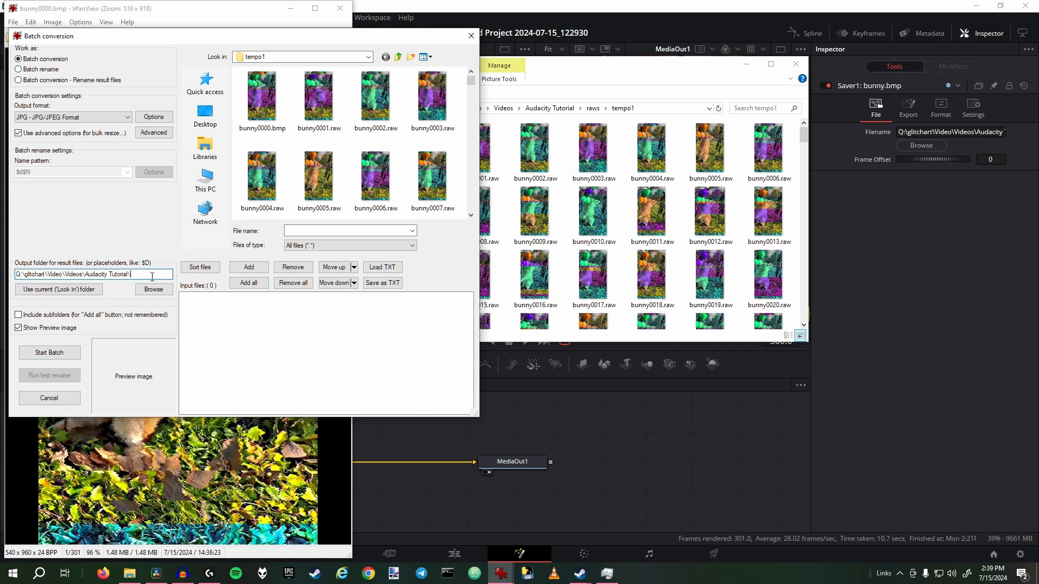
pyautogui.click(75, 293)
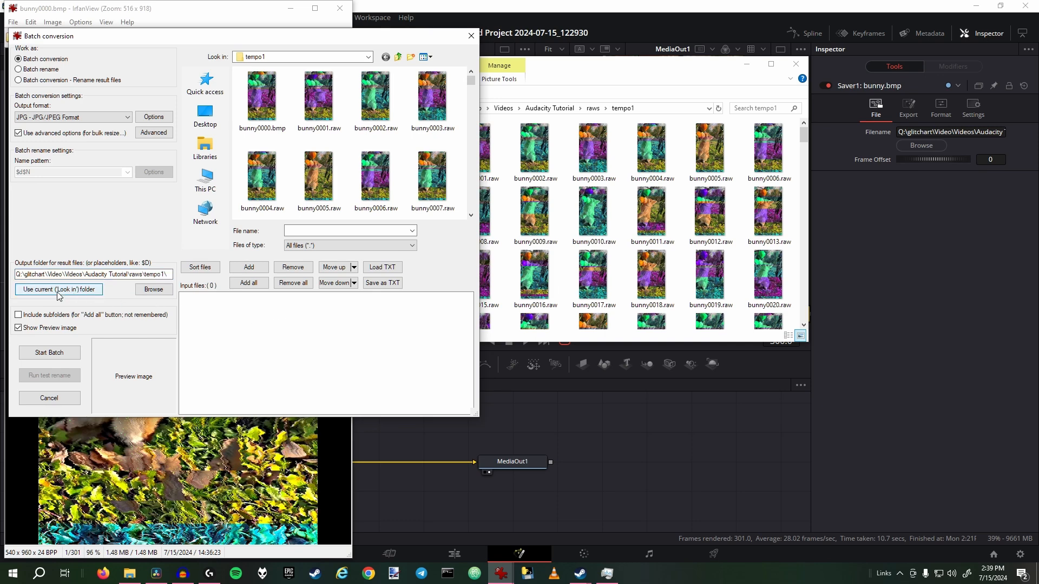
pyautogui.moveTo(169, 275); pyautogui.dragTo(128, 275)
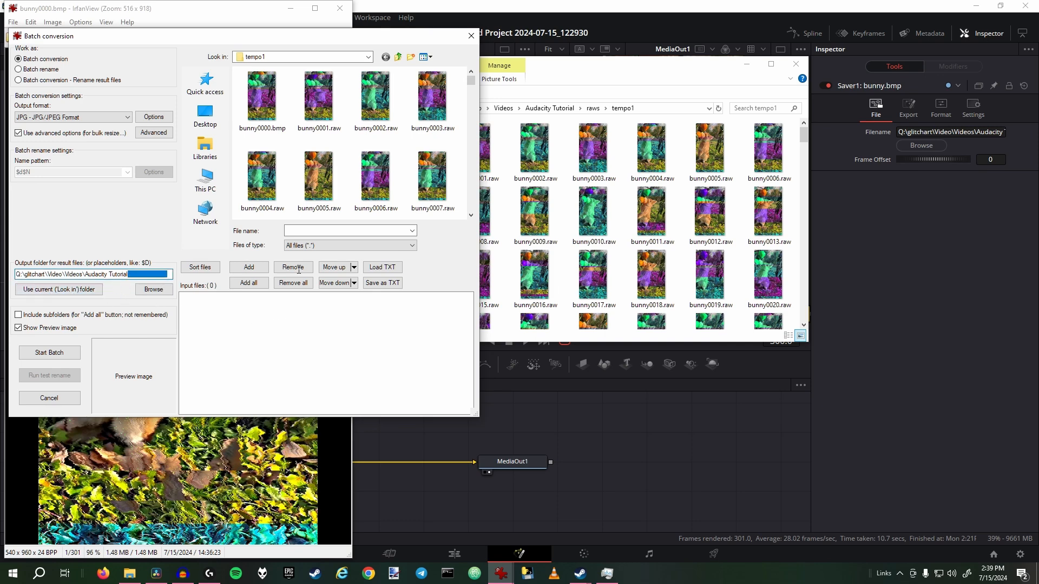
pyautogui.press('BackSpace')
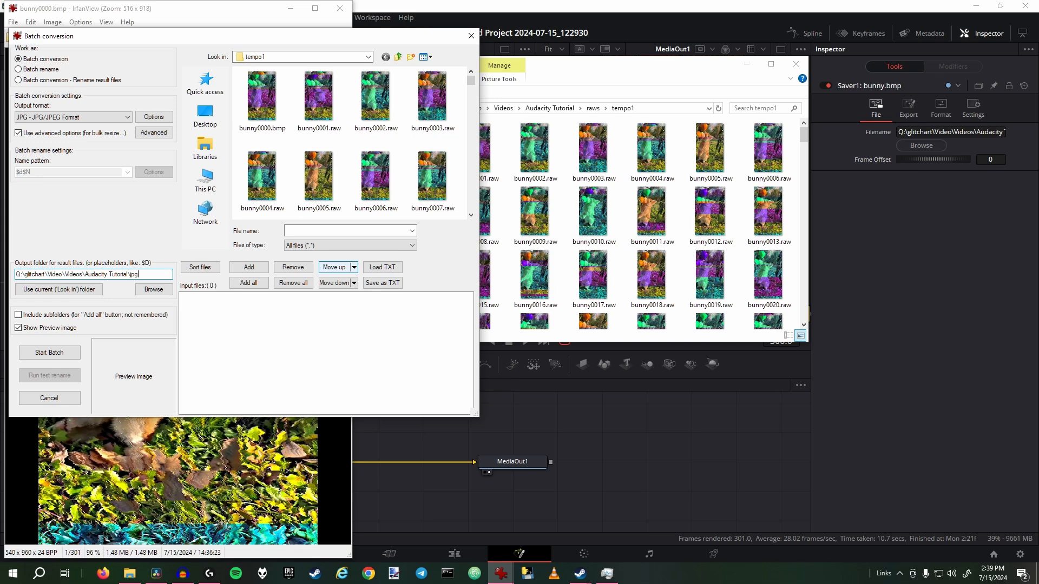
pyautogui.click(256, 287)
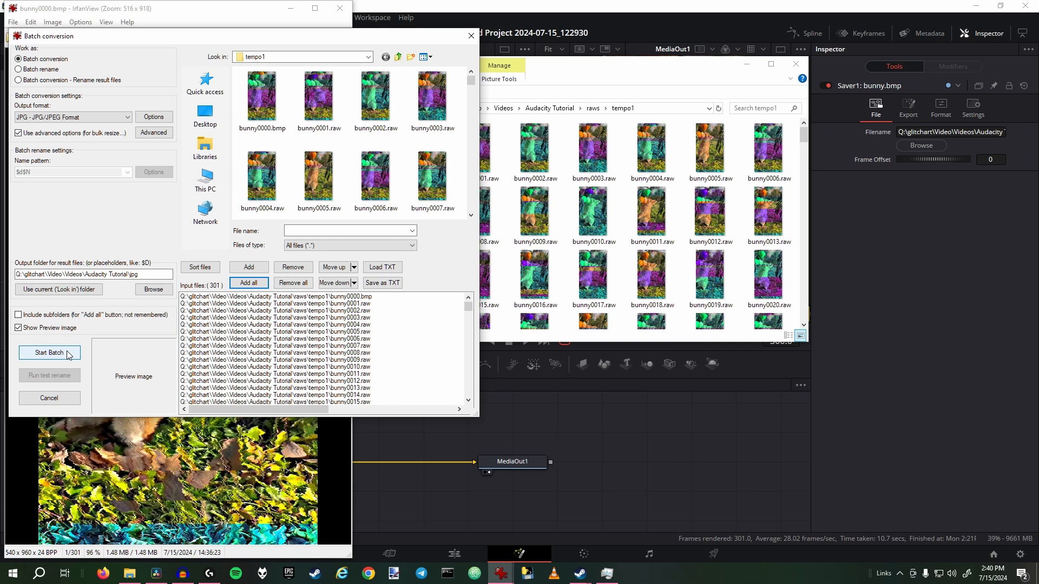
pyautogui.click(50, 353)
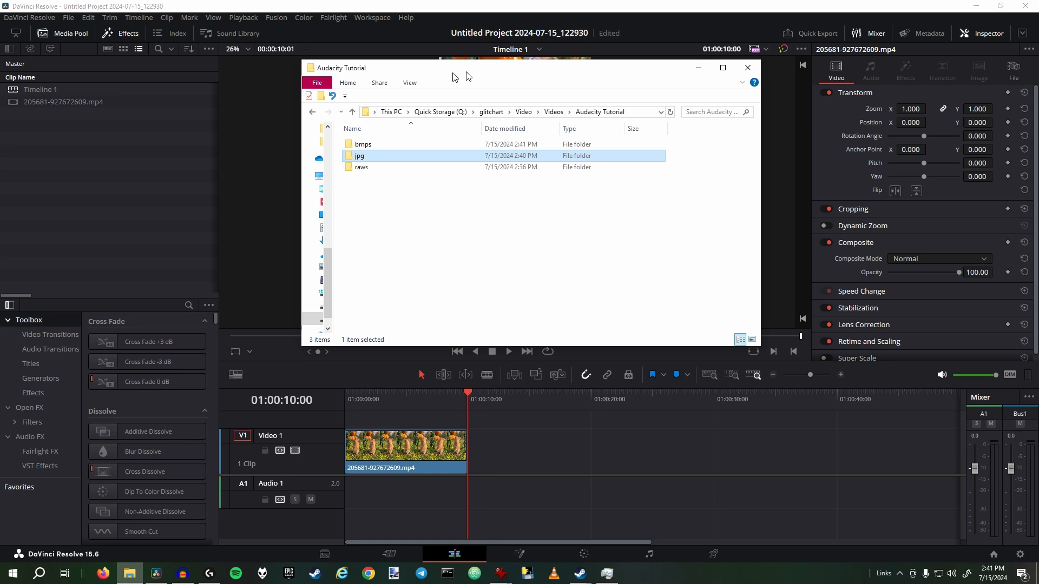
# Move the File Explorer window off the preview and look through the converted frames in the jpg folder
pyautogui.moveTo(453, 75); pyautogui.dragTo(183, 82)
pyautogui.doubleClick(102, 162)
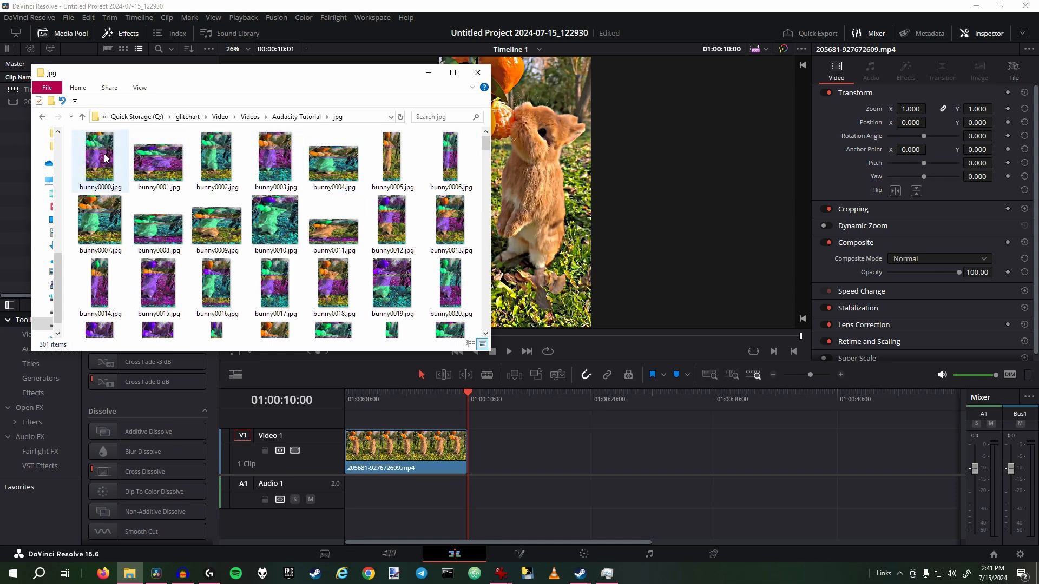
pyautogui.scroll(-10, 105, 160)
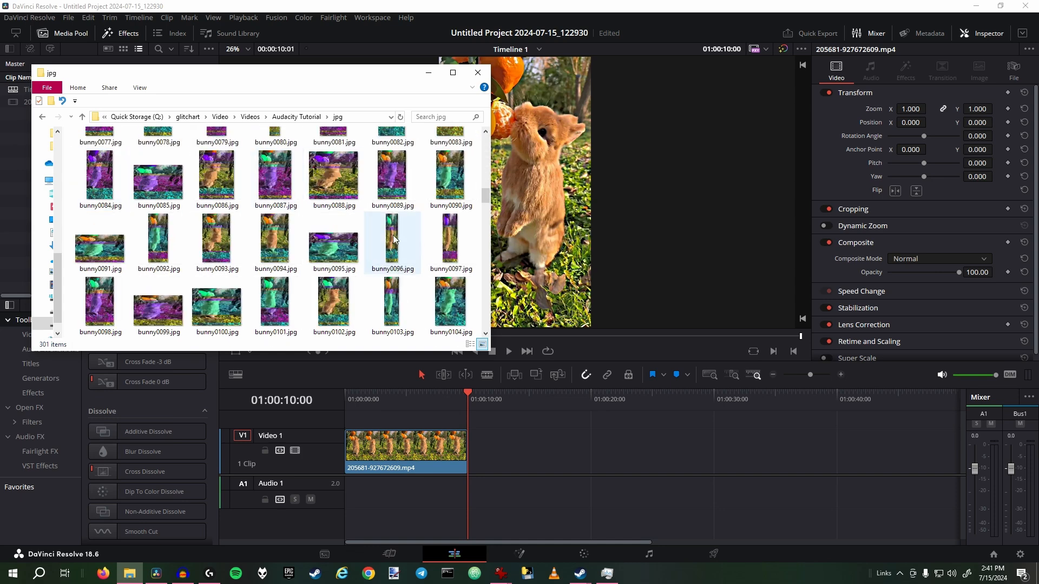
# Add the jpg folder's image sequence to the DaVinci Resolve timeline above the original clip and play it from the start
pyautogui.click(296, 117)
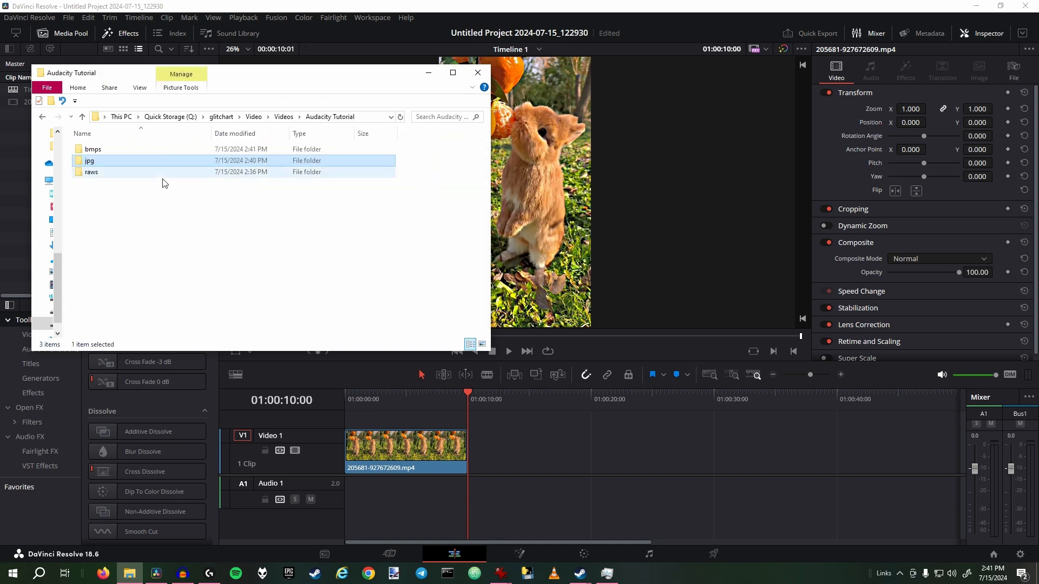
pyautogui.moveTo(102, 161); pyautogui.dragTo(403, 450)
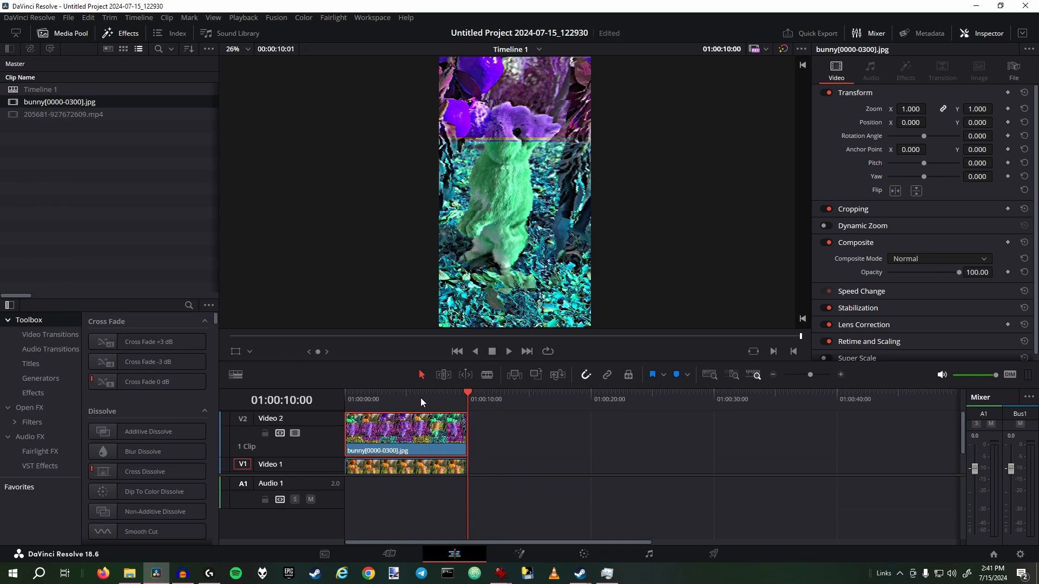
pyautogui.press('Home')
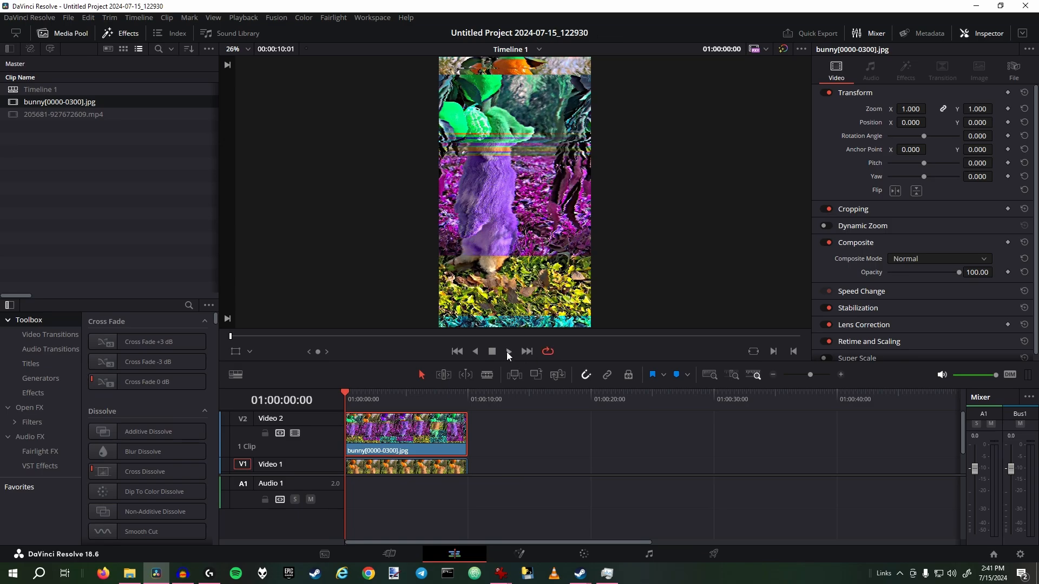
pyautogui.click(507, 352)
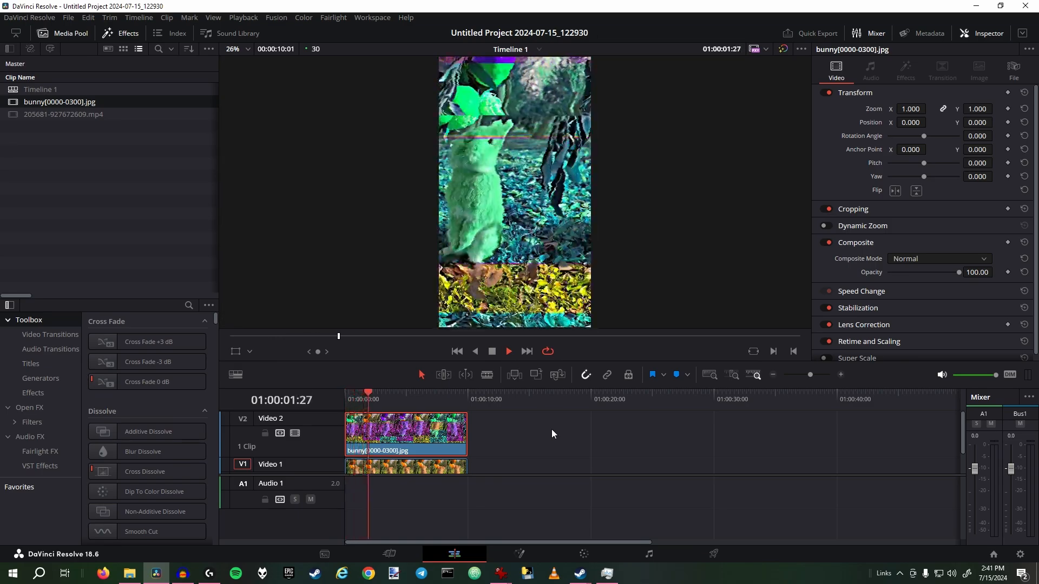